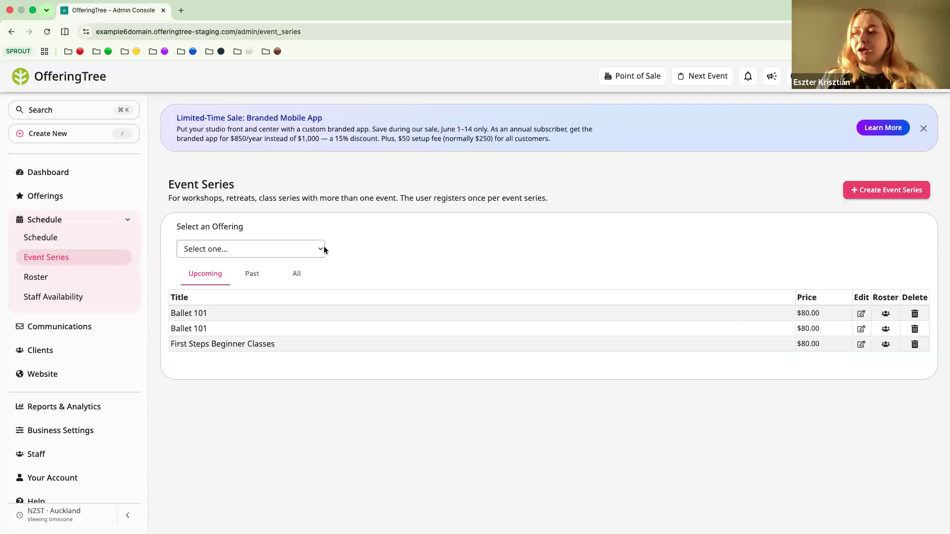
# Start a new event series based on the First Steps Beginner Classes offering
pyautogui.click(321, 247)
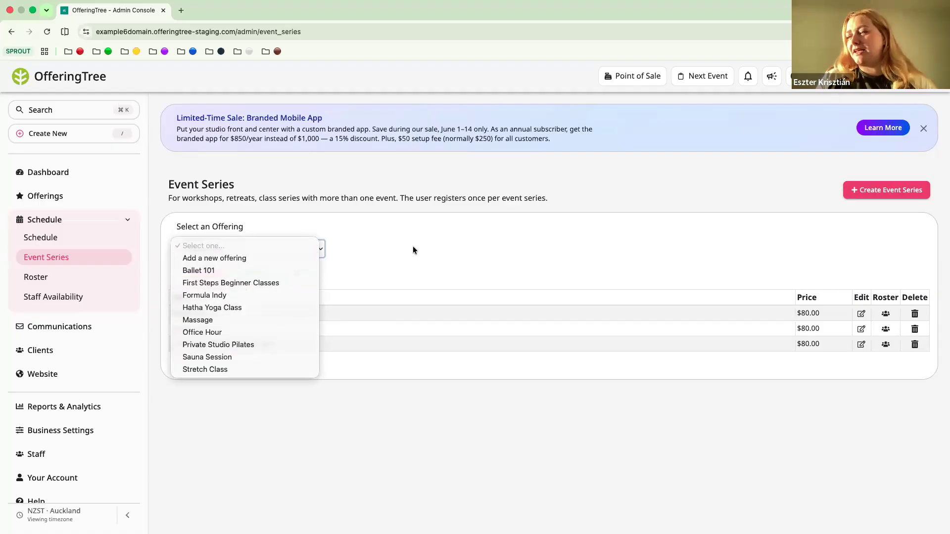
pyautogui.click(291, 283)
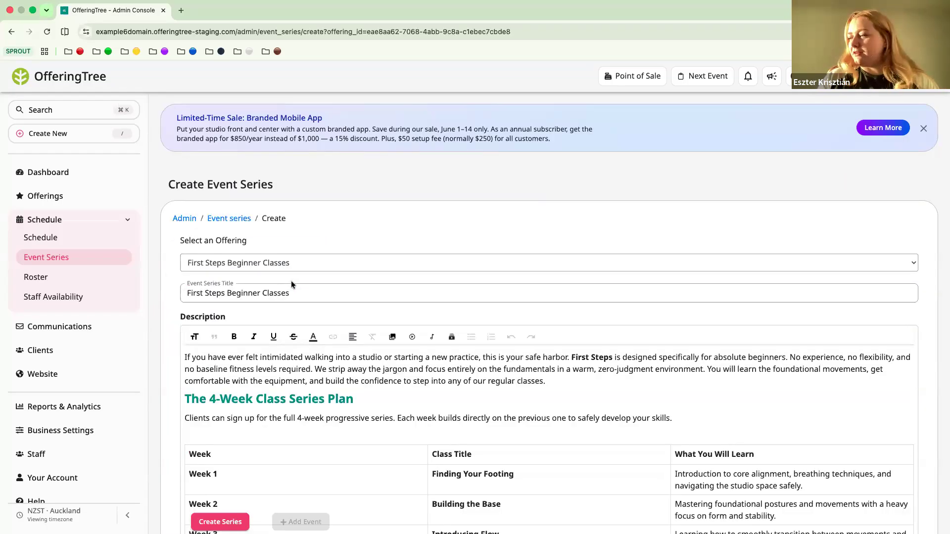
# Review the new series' prefilled description, including the class plan, pricing, registration instructions and FAQs
pyautogui.scroll(-2, 291, 280)
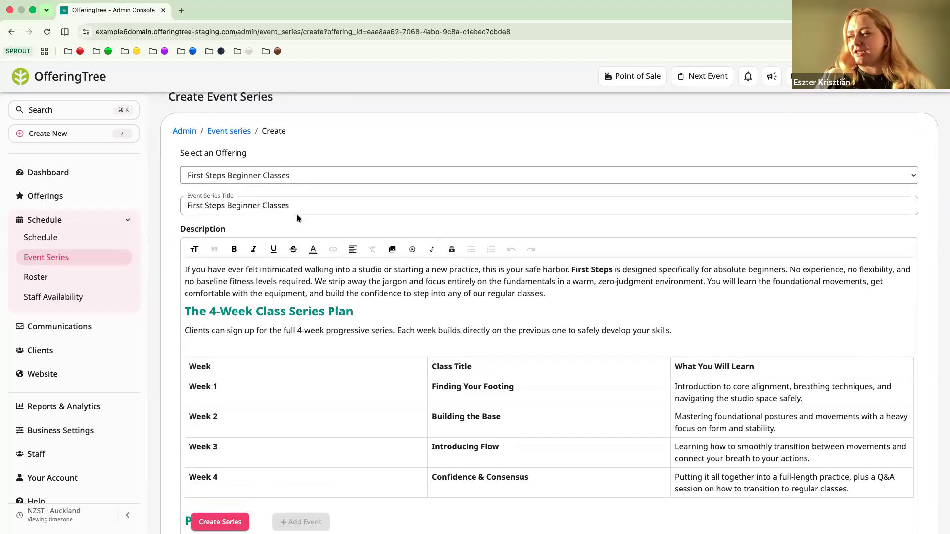
pyautogui.scroll(-2, 297, 218)
pyautogui.scroll(-2, 297, 274)
pyautogui.scroll(-7, 297, 274)
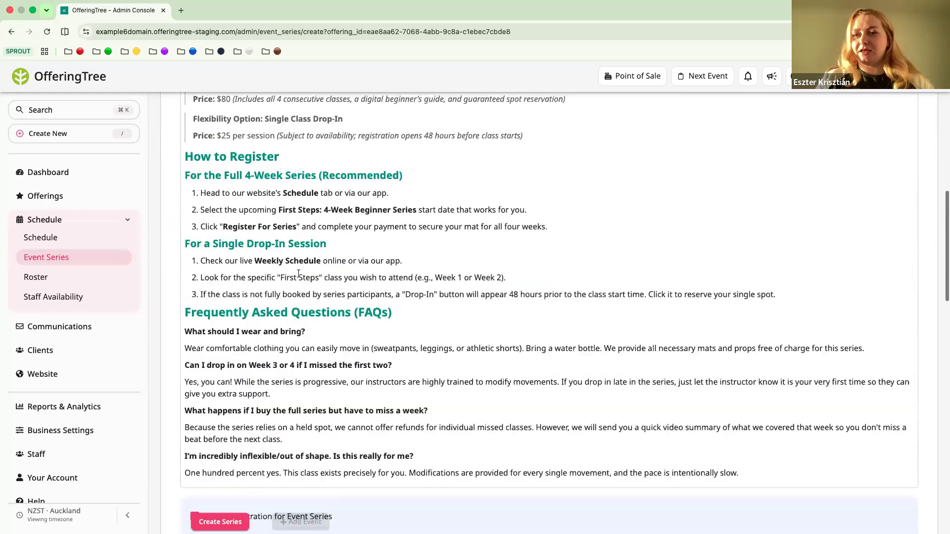
pyautogui.scroll(-1, 299, 274)
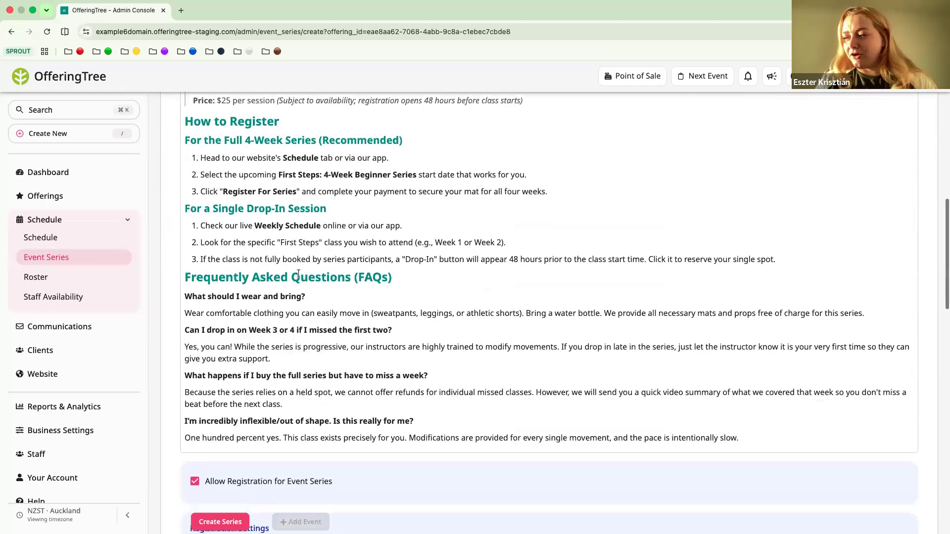
pyautogui.scroll(-1, 299, 274)
pyautogui.scroll(-1, 298, 273)
pyautogui.scroll(2, 299, 274)
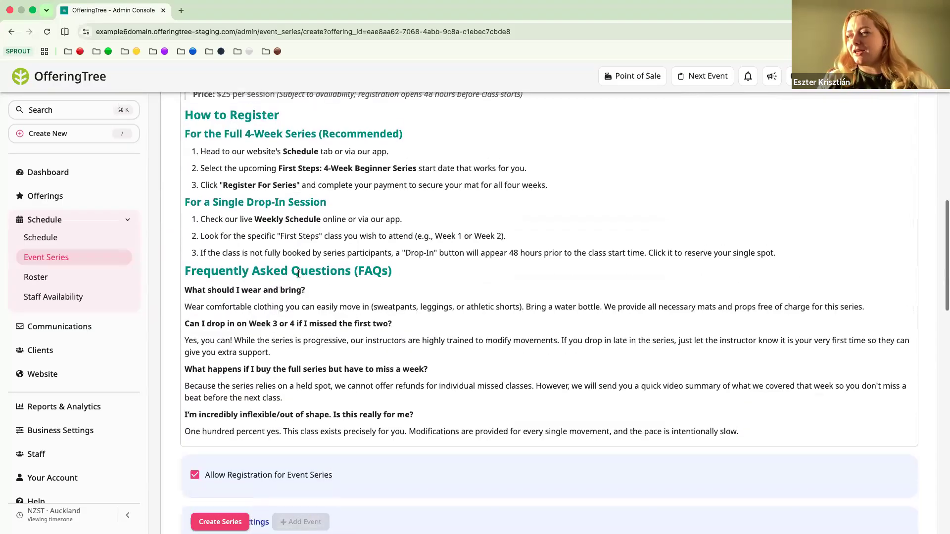
pyautogui.scroll(1, 299, 274)
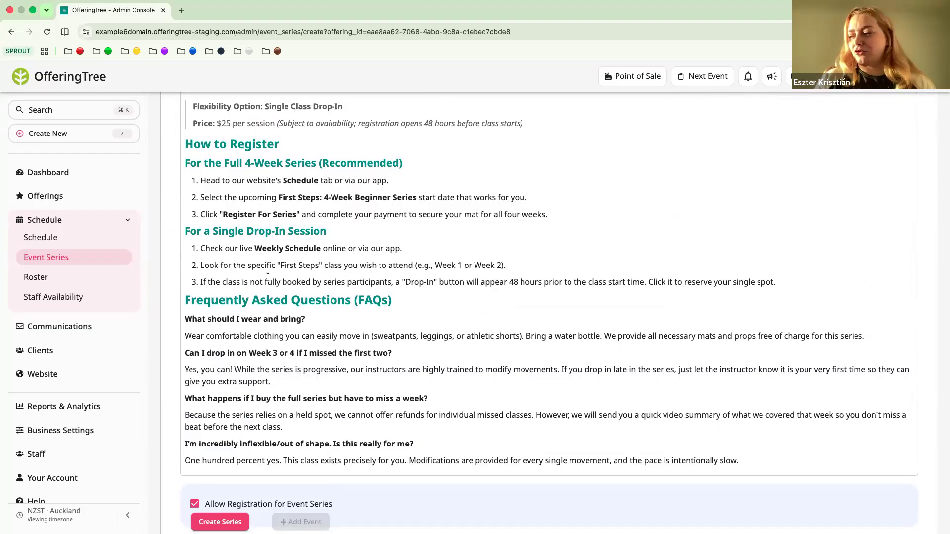
# Set the event series' maximum capacity to 12
pyautogui.scroll(-8, 268, 277)
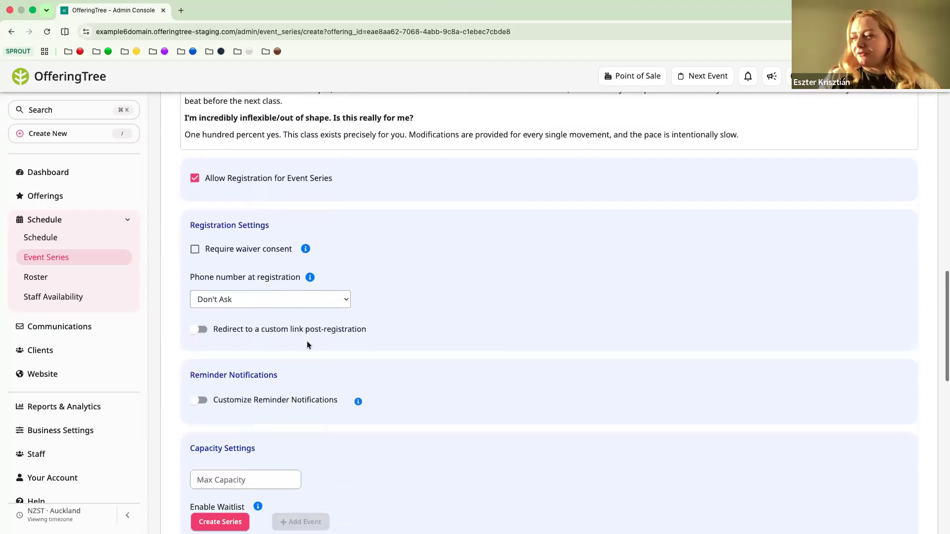
pyautogui.scroll(-3, 307, 344)
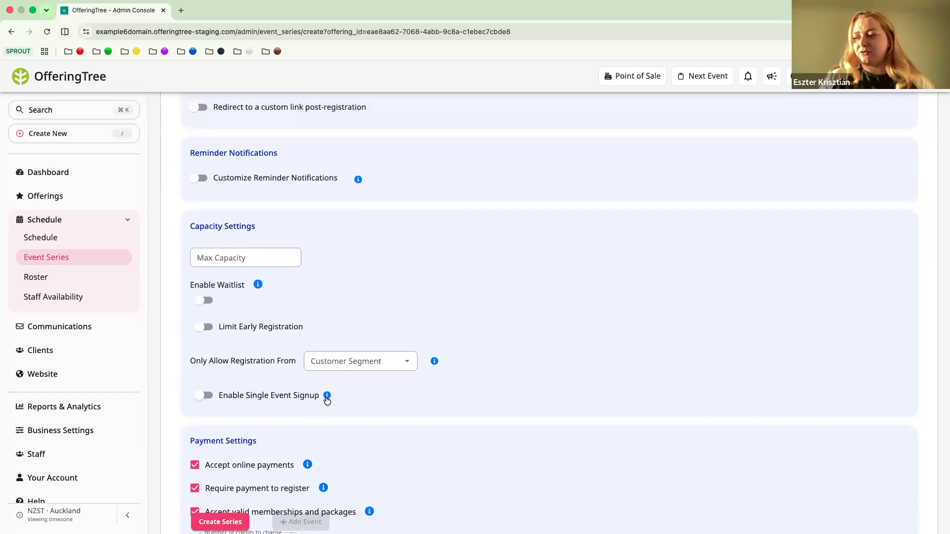
pyautogui.moveTo(326, 398)
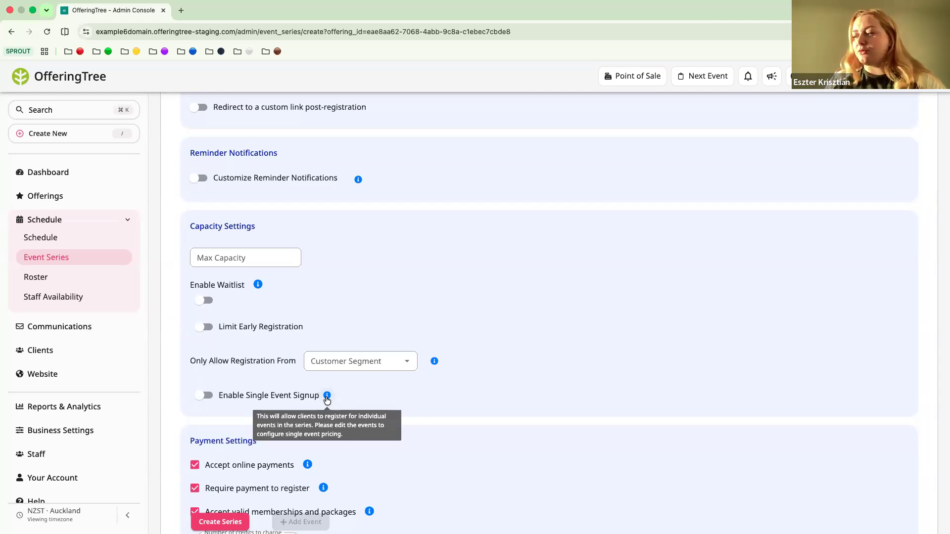
pyautogui.click(238, 258)
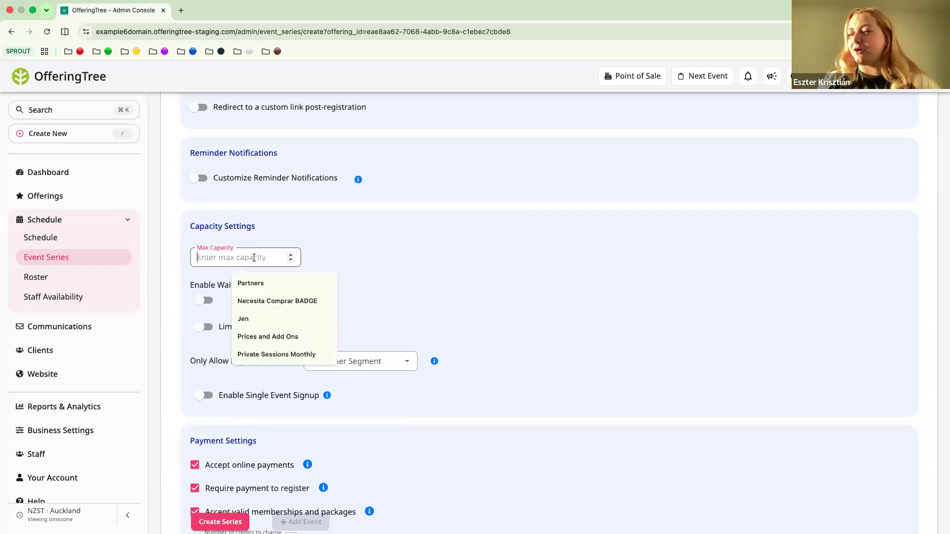
pyautogui.write('12')
pyautogui.click(347, 260)
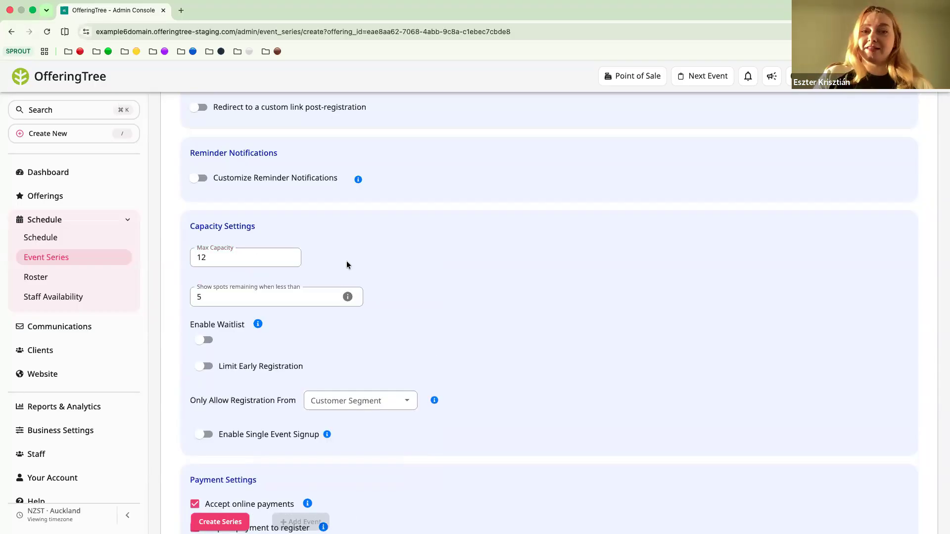
# Enable single event signup for the series and turn off waitlisting for users signing up for single events
pyautogui.scroll(-2, 347, 260)
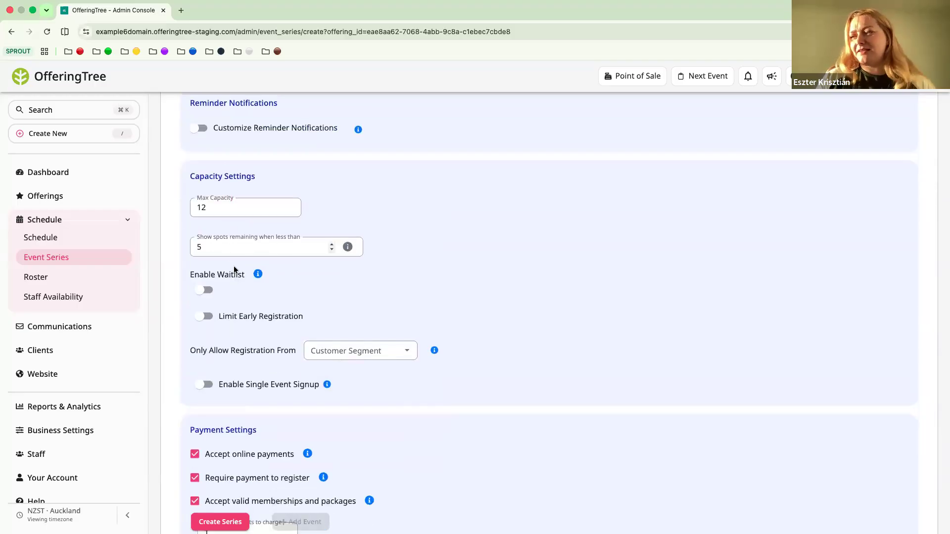
pyautogui.scroll(-1, 271, 282)
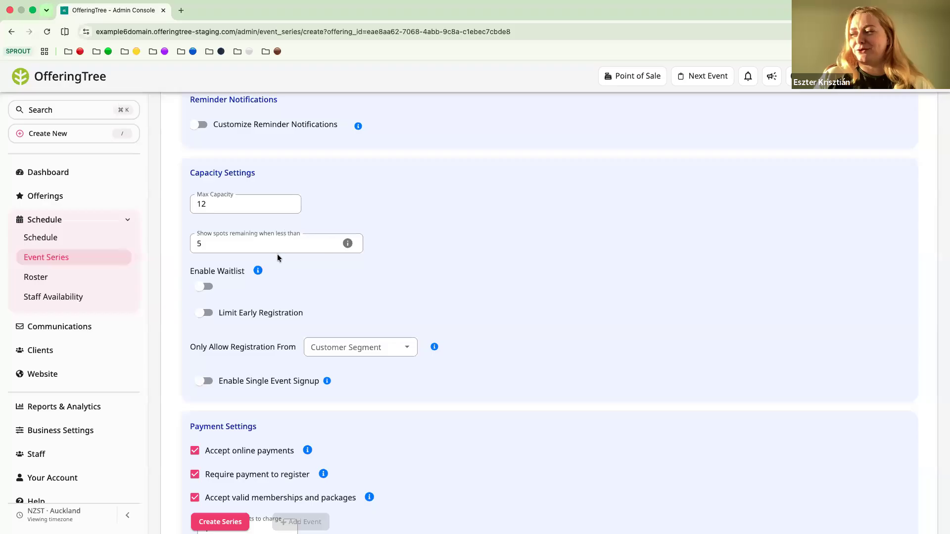
pyautogui.scroll(-1, 297, 280)
pyautogui.scroll(-1, 296, 280)
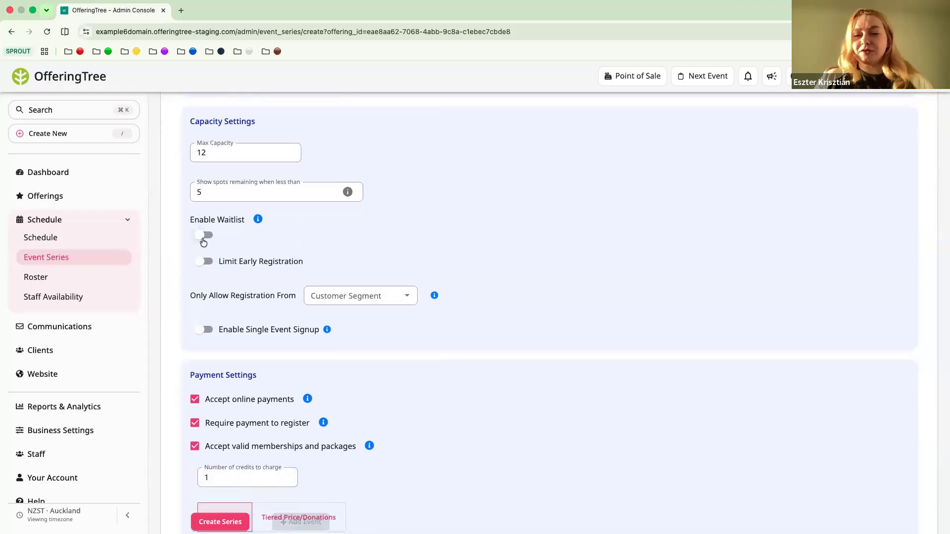
pyautogui.moveTo(257, 225)
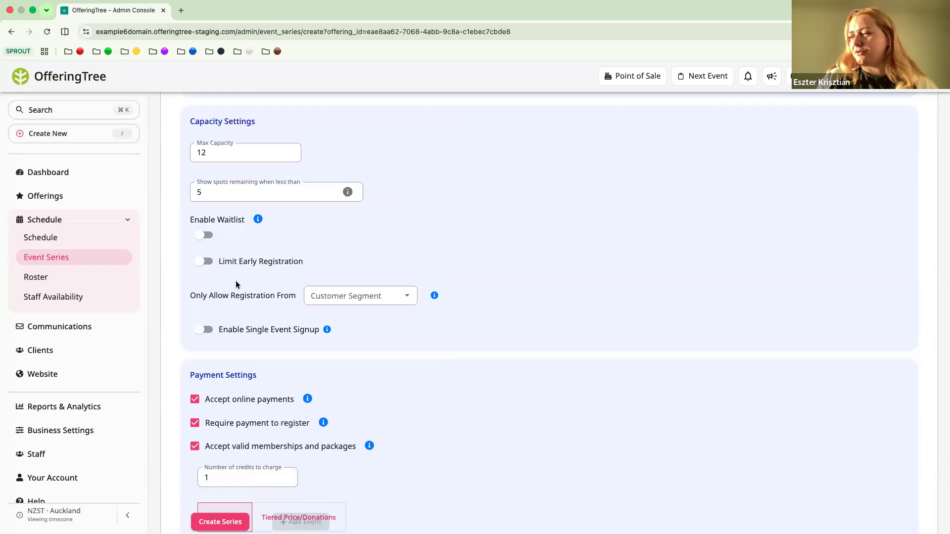
pyautogui.scroll(-1, 235, 281)
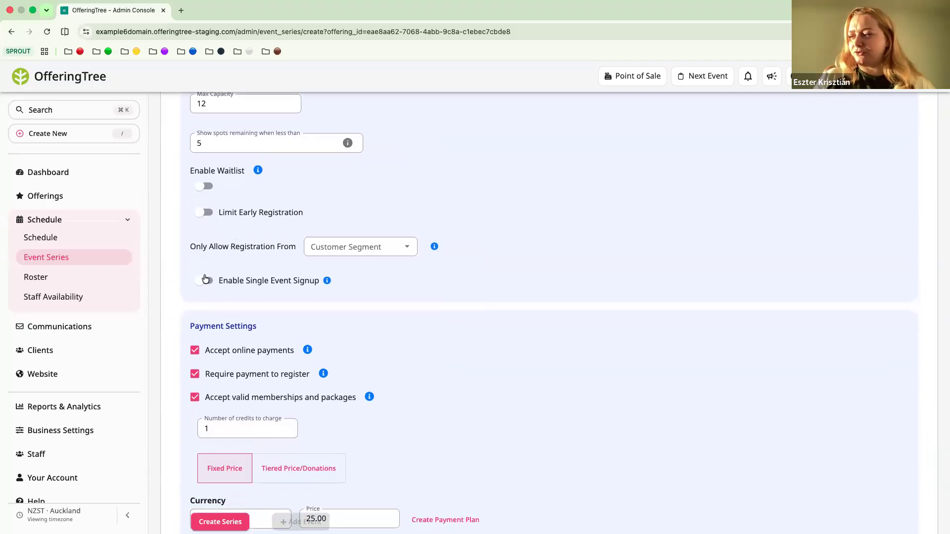
pyautogui.click(203, 281)
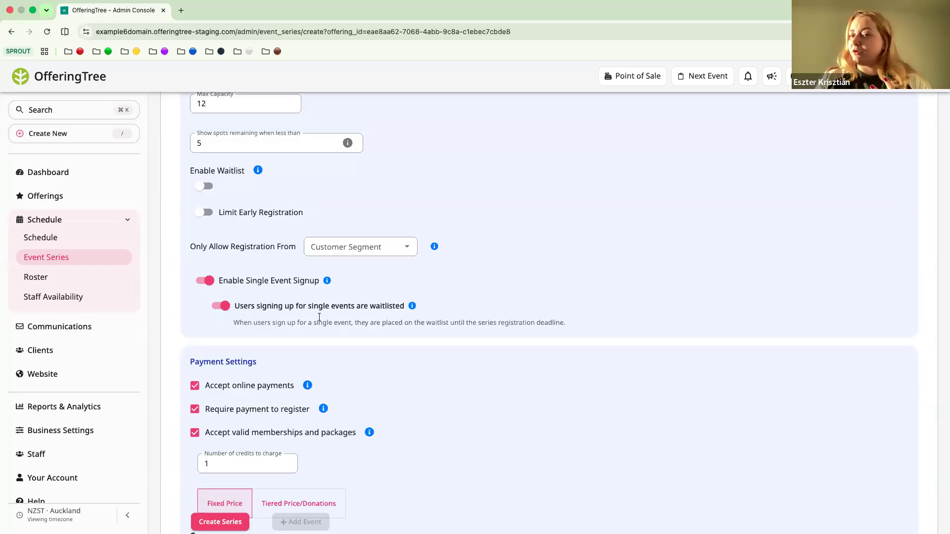
pyautogui.click(221, 307)
# Limit the spots available for single event signups to 2 per class
pyautogui.scroll(-1, 190, 334)
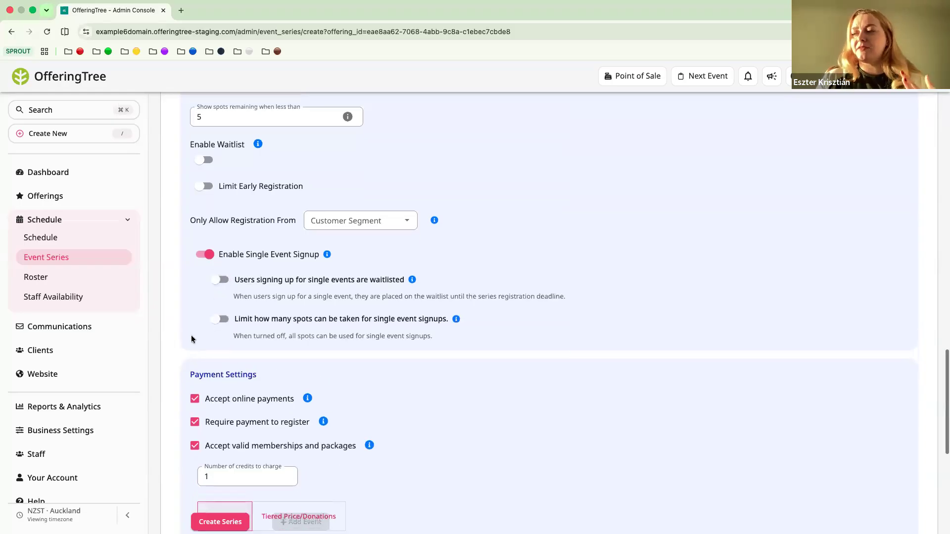
pyautogui.click(222, 319)
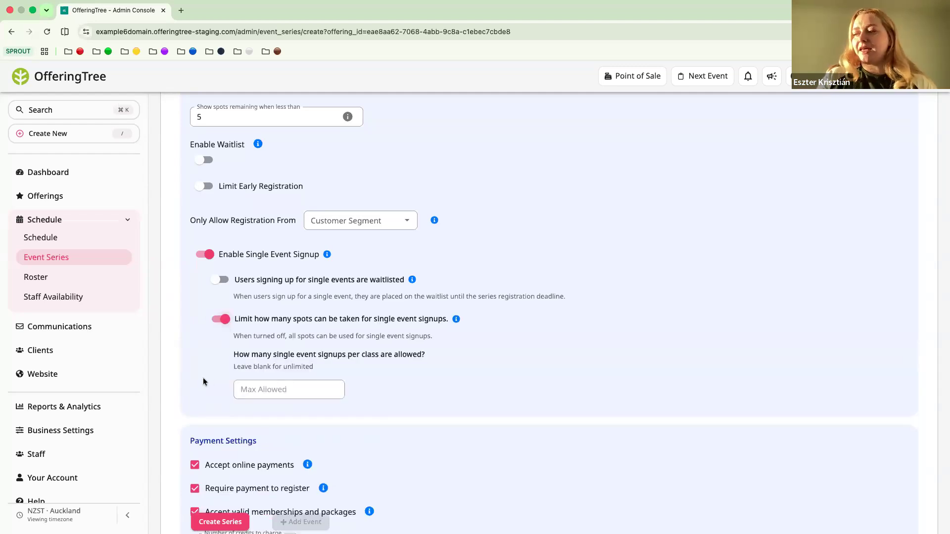
pyautogui.scroll(2, 238, 223)
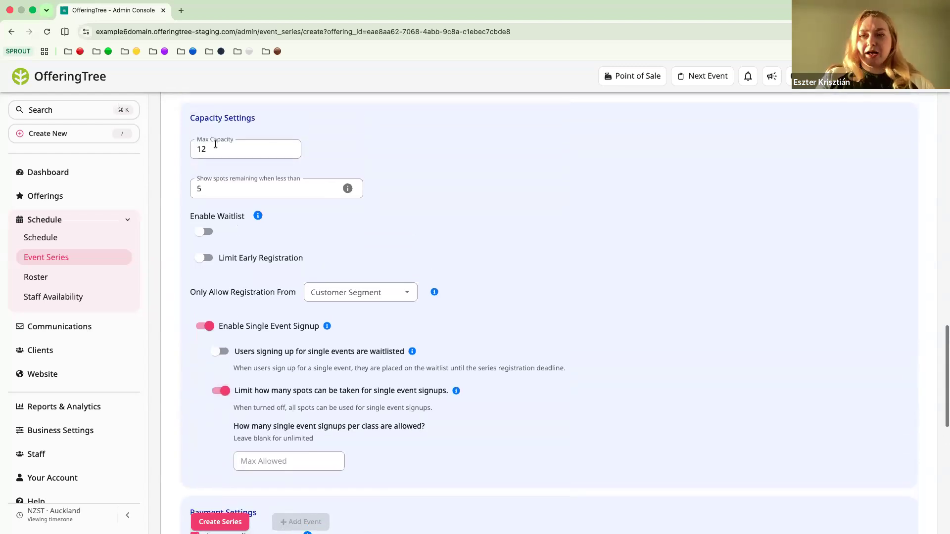
pyautogui.scroll(-2, 234, 337)
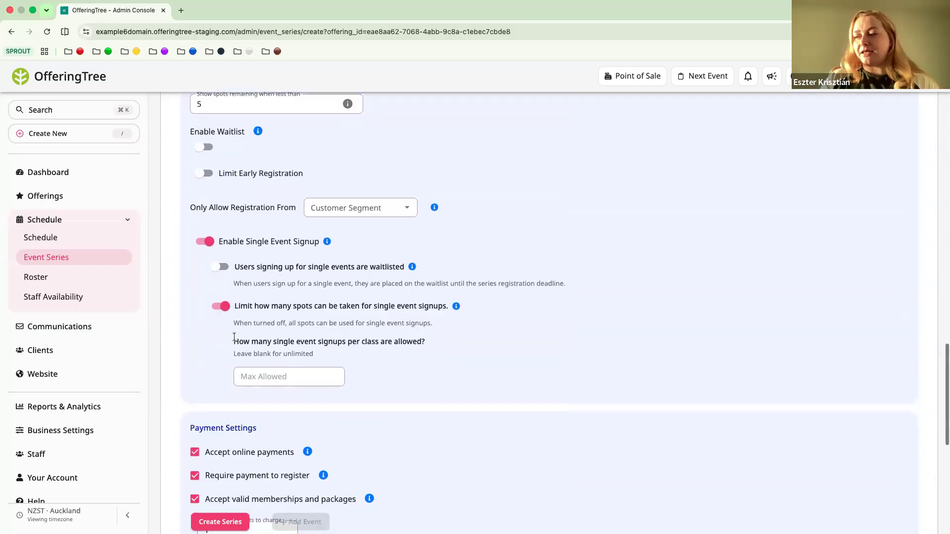
pyautogui.click(247, 380)
pyautogui.write('2')
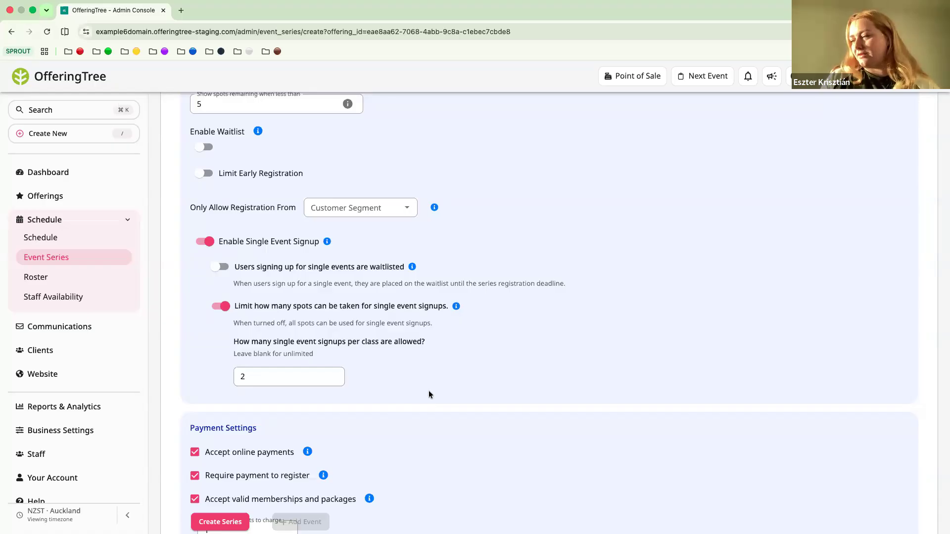
# Set the fixed price of the full event series to 80 USD
pyautogui.scroll(3, 428, 394)
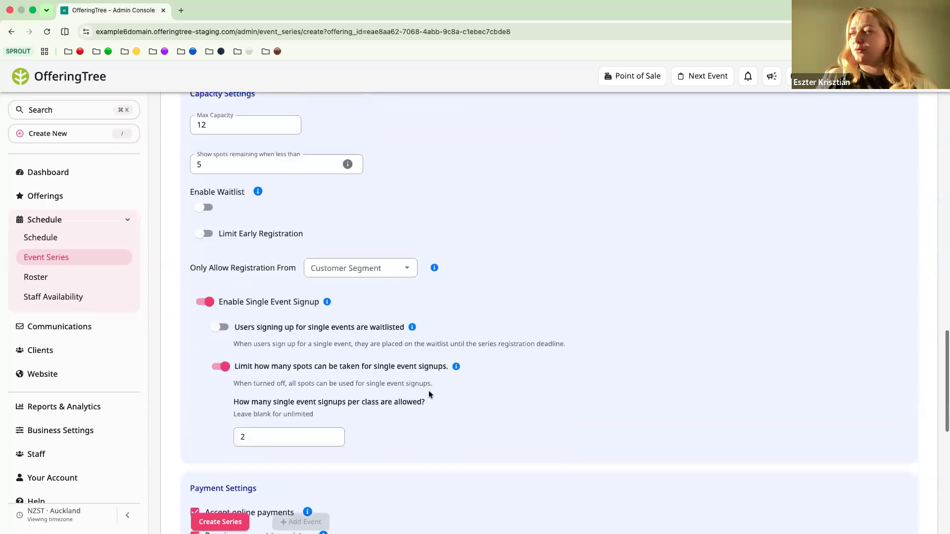
pyautogui.scroll(-1, 486, 234)
pyautogui.scroll(-6, 434, 367)
pyautogui.scroll(-4, 433, 368)
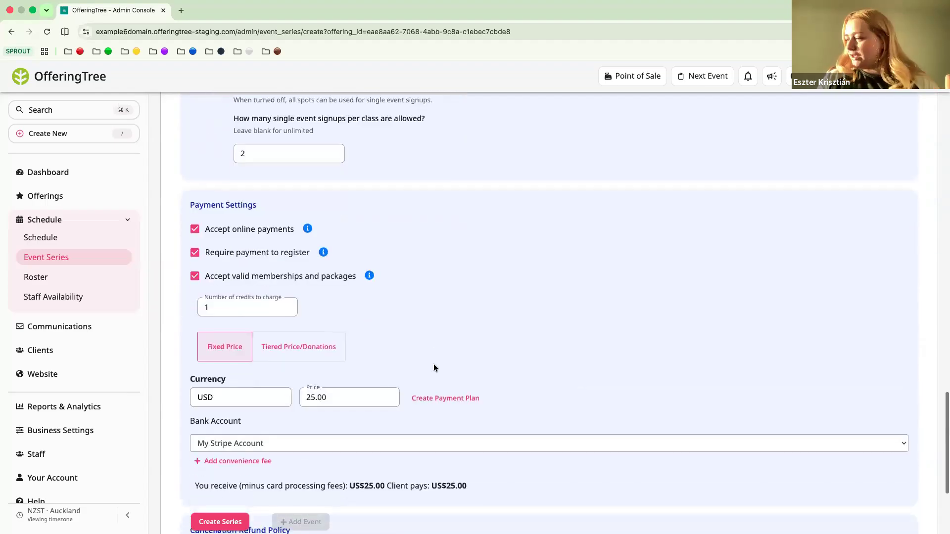
pyautogui.scroll(1, 421, 363)
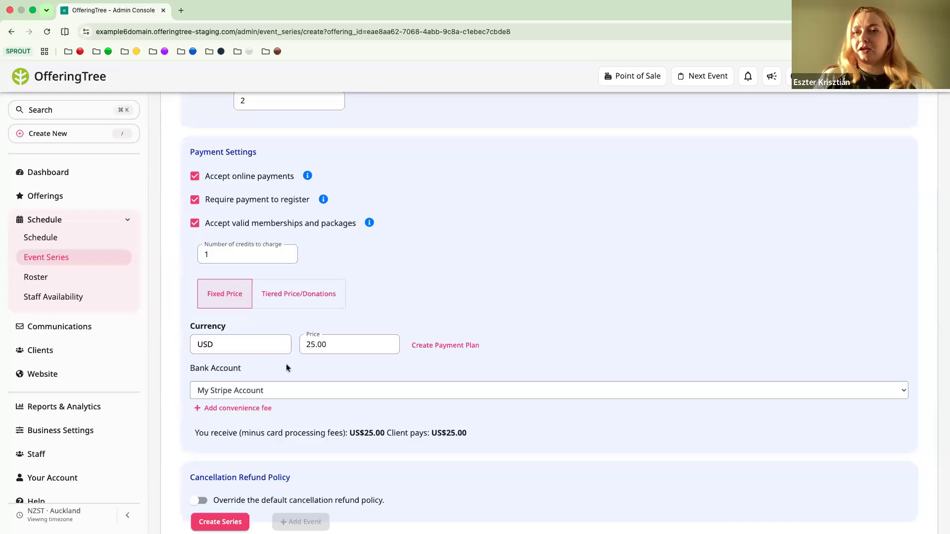
pyautogui.click(312, 344)
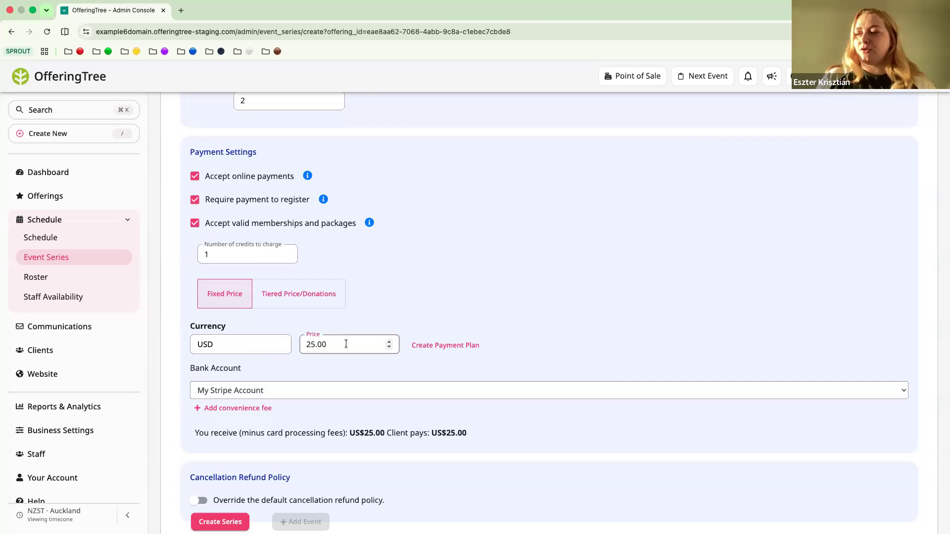
pyautogui.scroll(20, 346, 343)
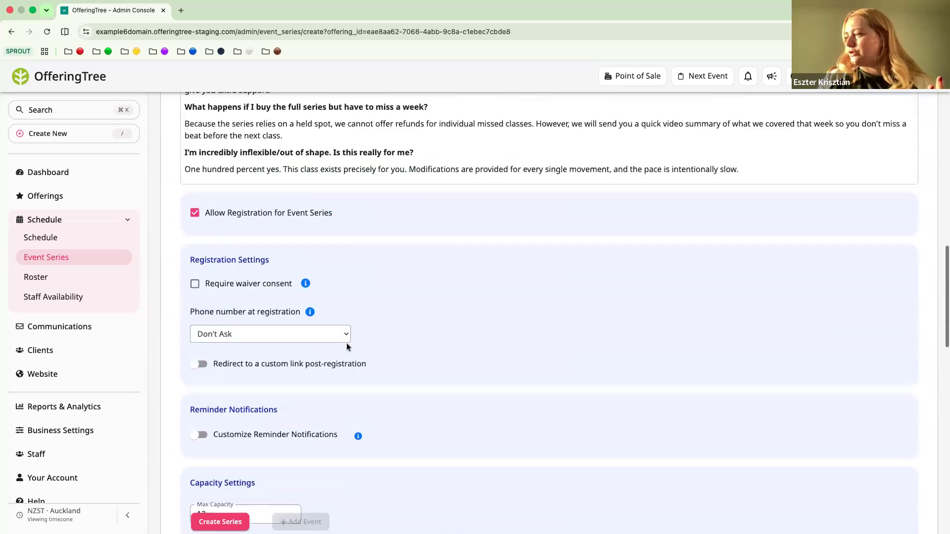
pyautogui.scroll(10, 346, 343)
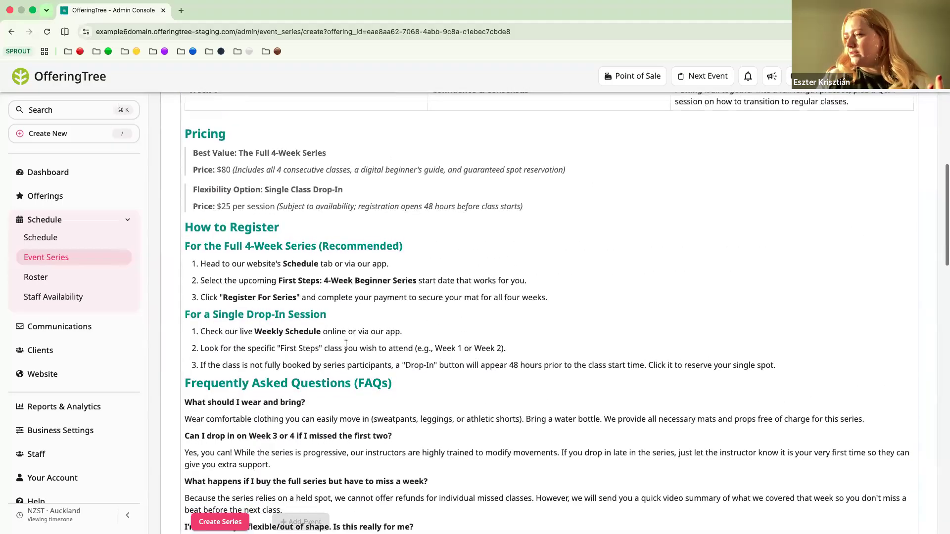
pyautogui.scroll(-8, 289, 292)
pyautogui.scroll(-12, 289, 290)
pyautogui.scroll(-3, 291, 295)
pyautogui.press('BackSpace')
pyautogui.press('BackSpace')
pyautogui.write('80')
pyautogui.click(186, 366)
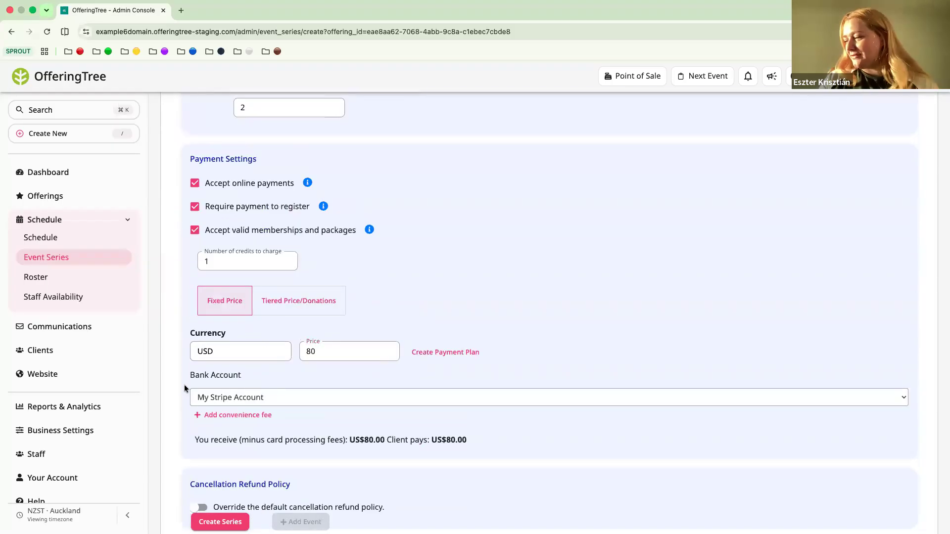
# Set the number of membership or package credits charged for the series to 4
pyautogui.scroll(-2, 184, 384)
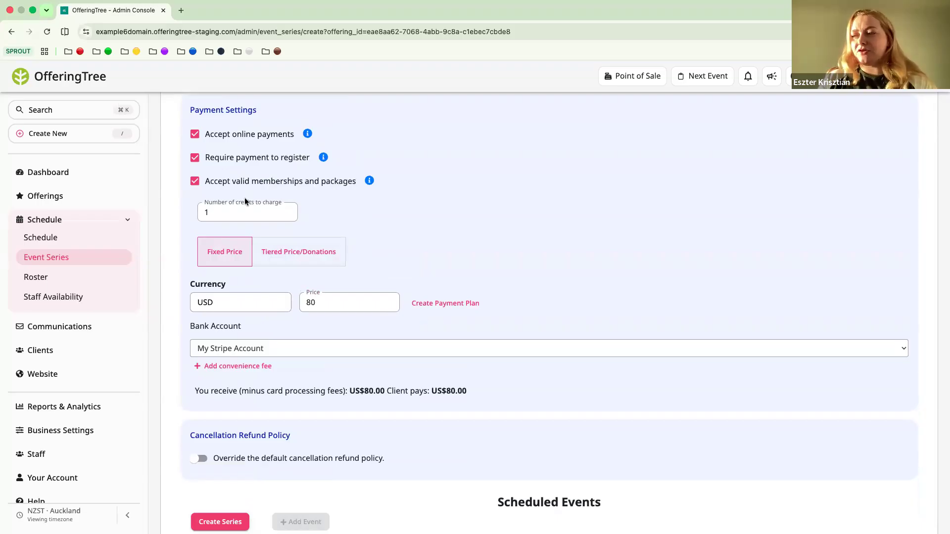
pyautogui.click(231, 210)
pyautogui.press('Up')
pyautogui.press('Up')
pyautogui.press('Up')
pyautogui.click(361, 220)
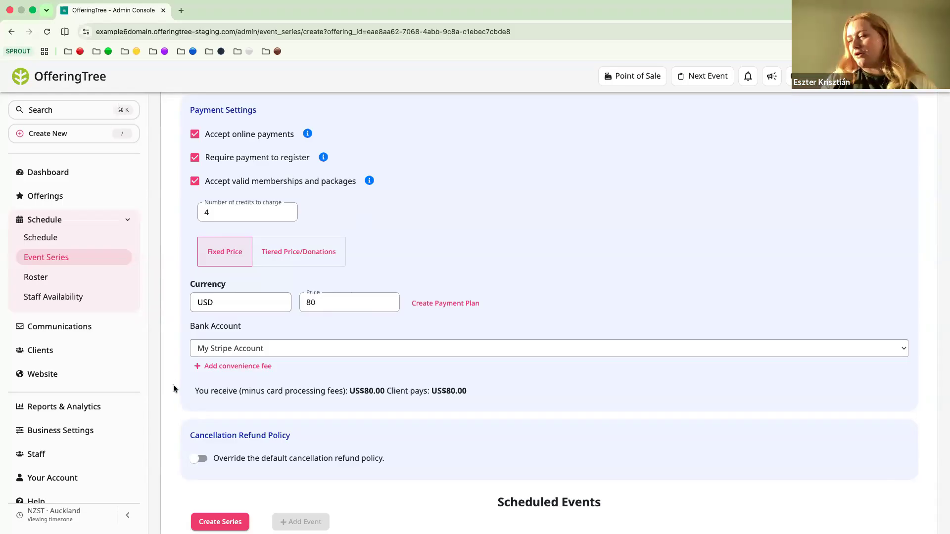
# Create the event series with the configured registration, capacity and payment settings
pyautogui.scroll(-3, 174, 386)
pyautogui.scroll(-1, 183, 403)
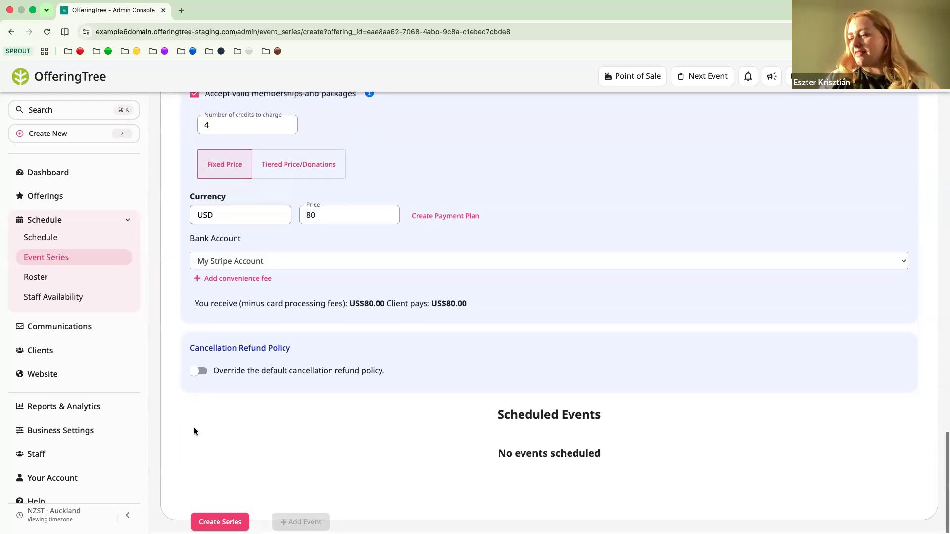
pyautogui.click(210, 520)
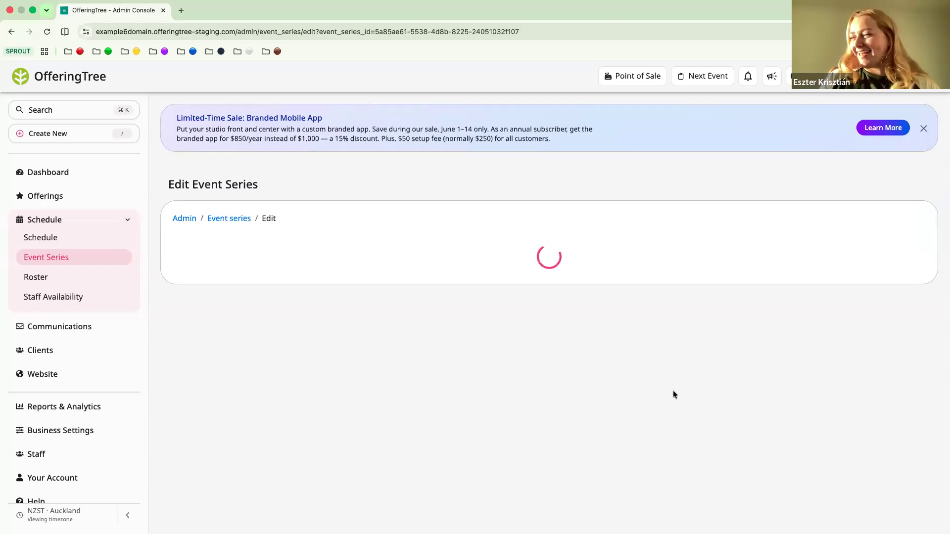
pyautogui.scroll(-1, 537, 314)
pyautogui.scroll(-20, 537, 314)
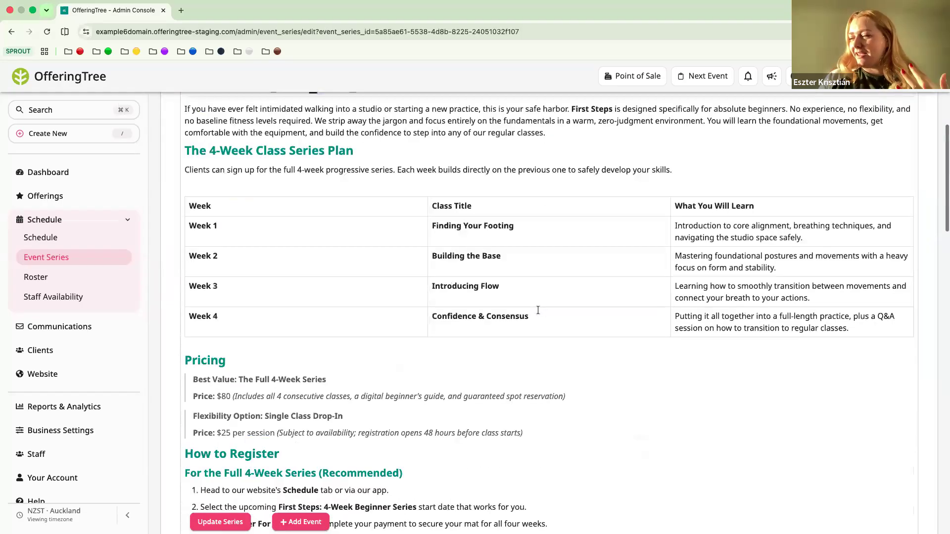
# Add an event to the First Steps Beginner Classes series starting on 12/06/2026 at 19:00
pyautogui.scroll(-15, 538, 313)
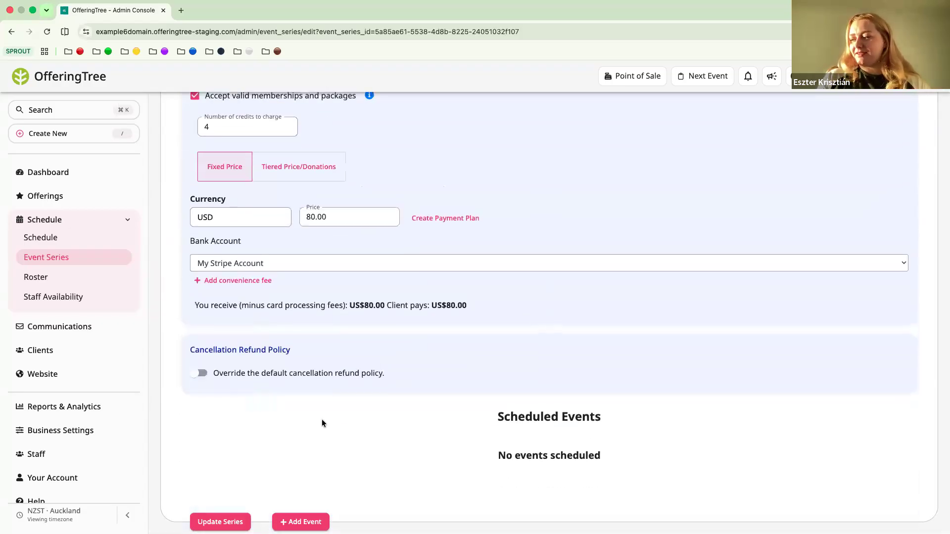
pyautogui.click(303, 521)
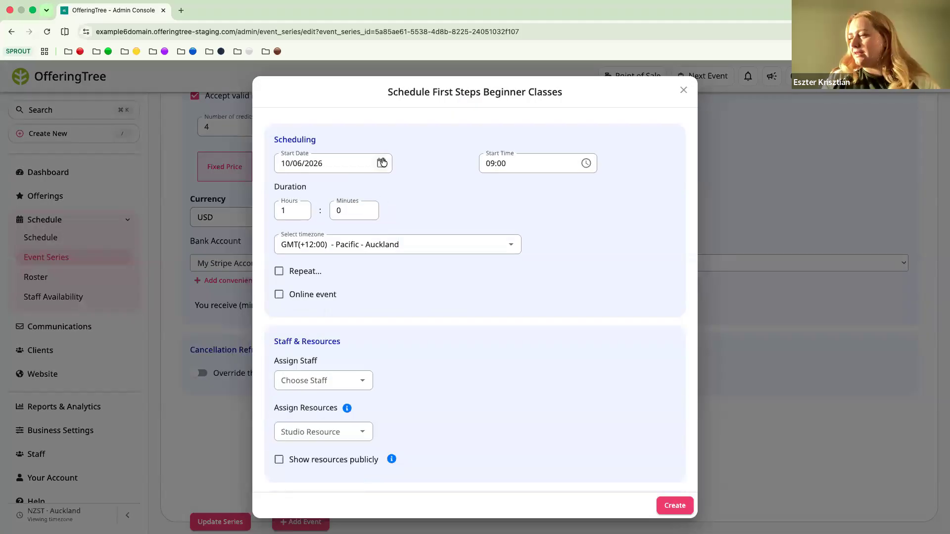
pyautogui.click(382, 163)
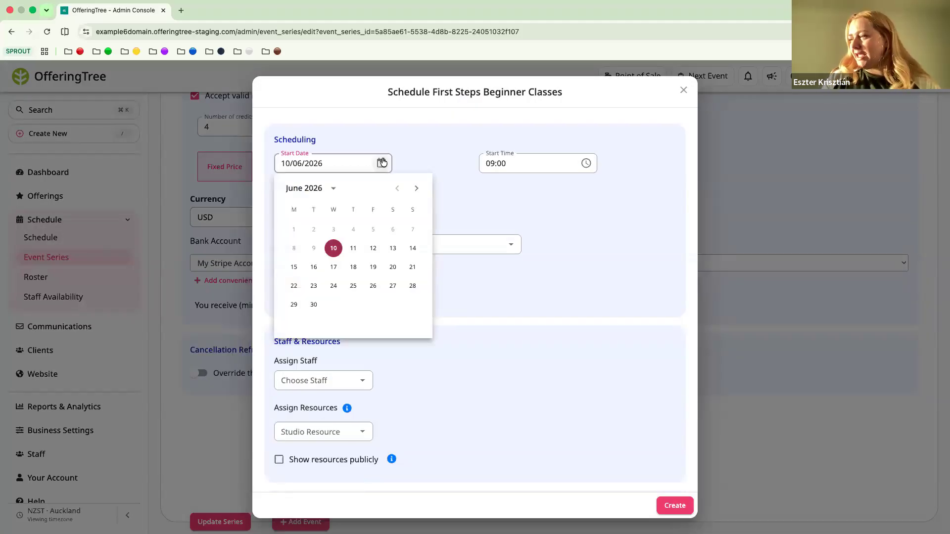
pyautogui.click(373, 250)
pyautogui.click(585, 163)
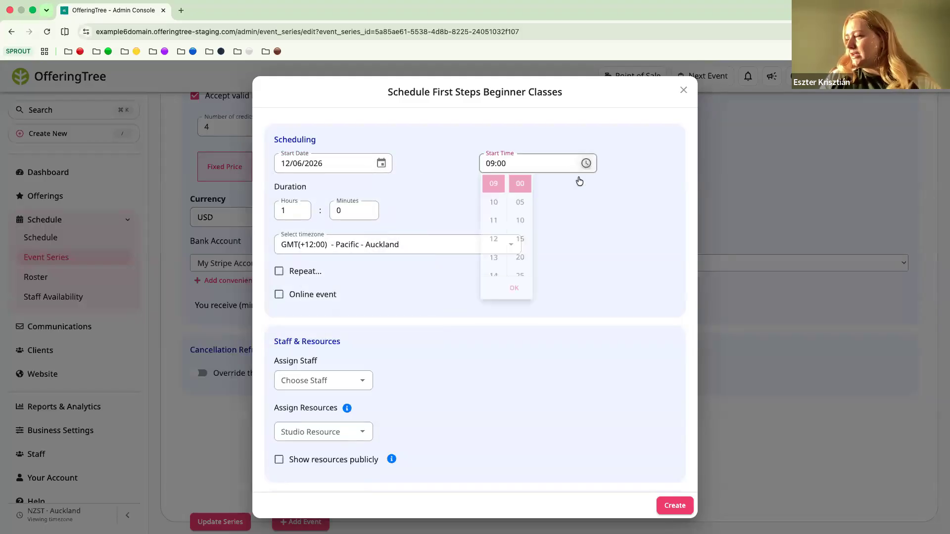
pyautogui.scroll(-6, 498, 262)
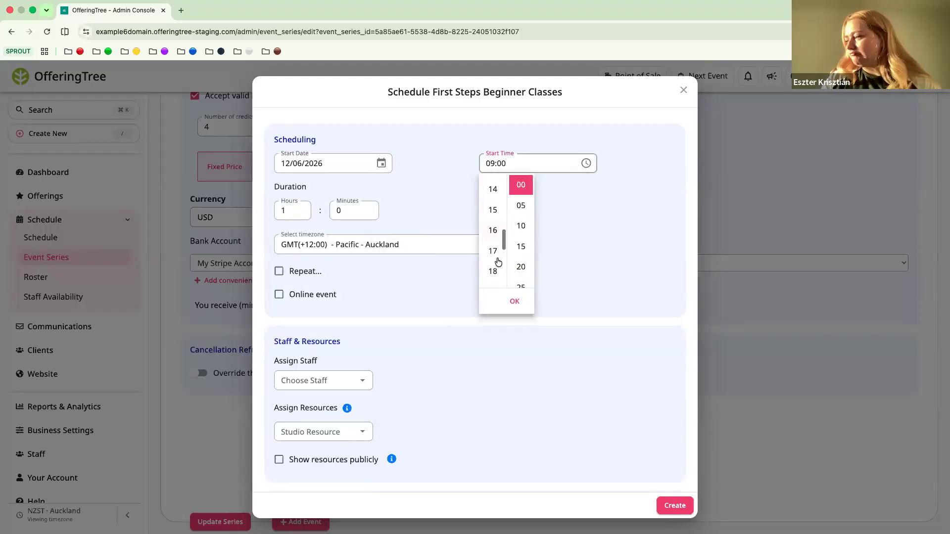
pyautogui.click(505, 262)
pyautogui.click(604, 198)
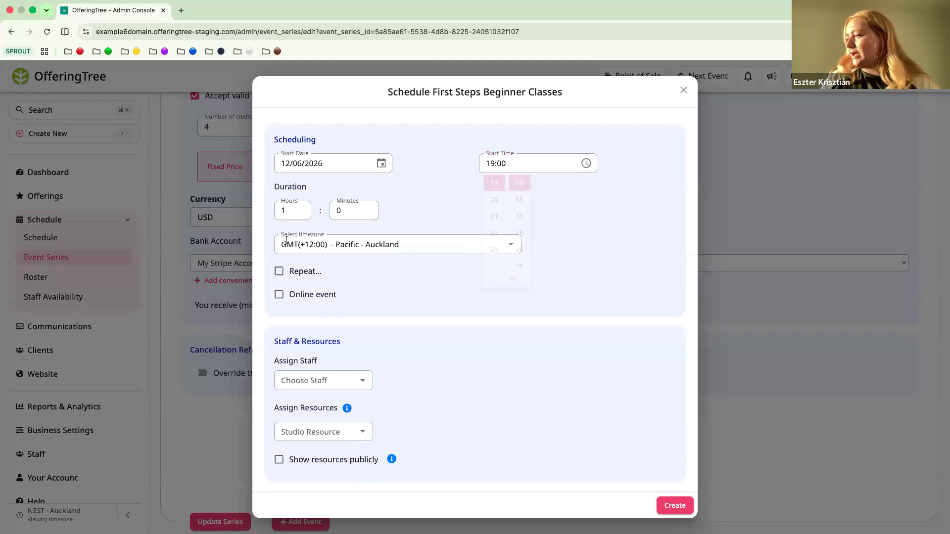
# Set the event's duration to 1 hour 30 minutes
pyautogui.scroll(-1, 332, 275)
pyautogui.click(352, 178)
pyautogui.write('3')
pyautogui.click(411, 185)
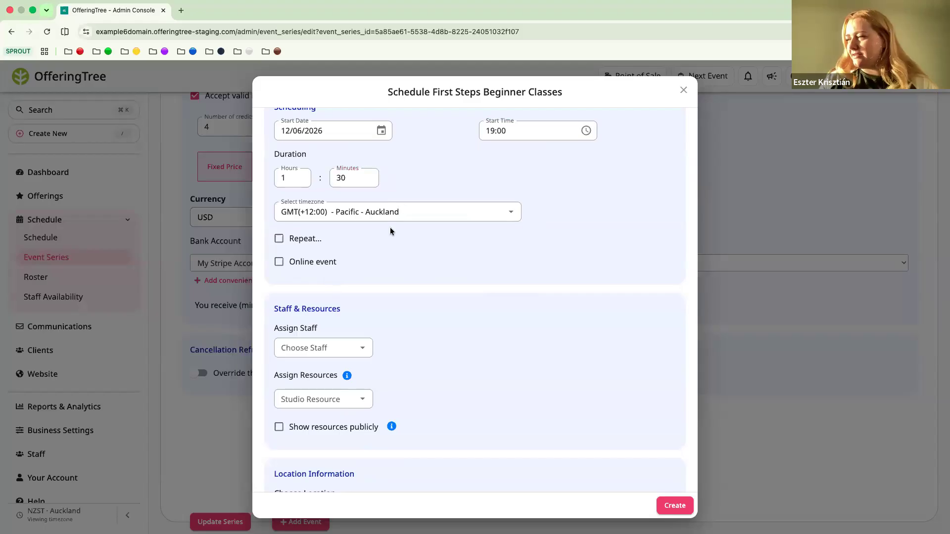
# Repeat the event weekly on Friday, ending on 03/07/2026
pyautogui.scroll(-1, 347, 242)
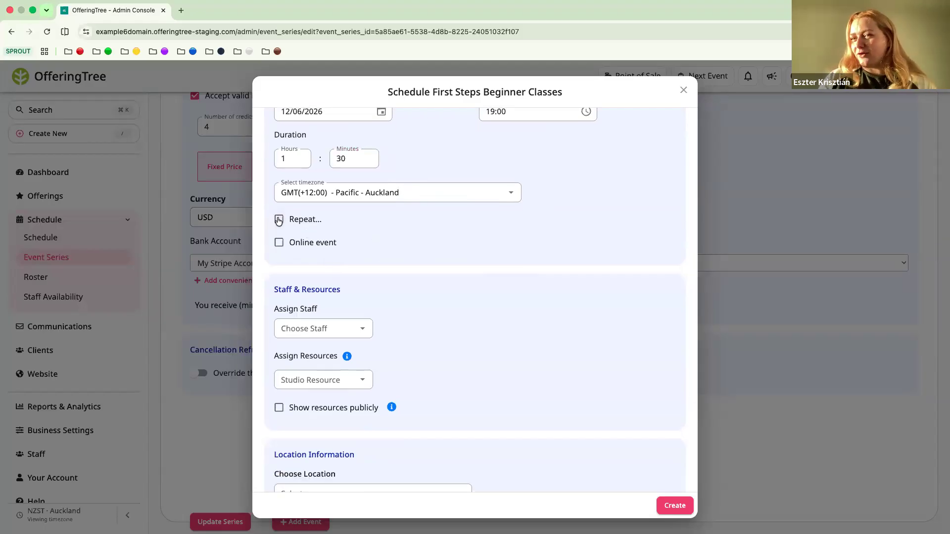
pyautogui.click(280, 219)
pyautogui.click(543, 219)
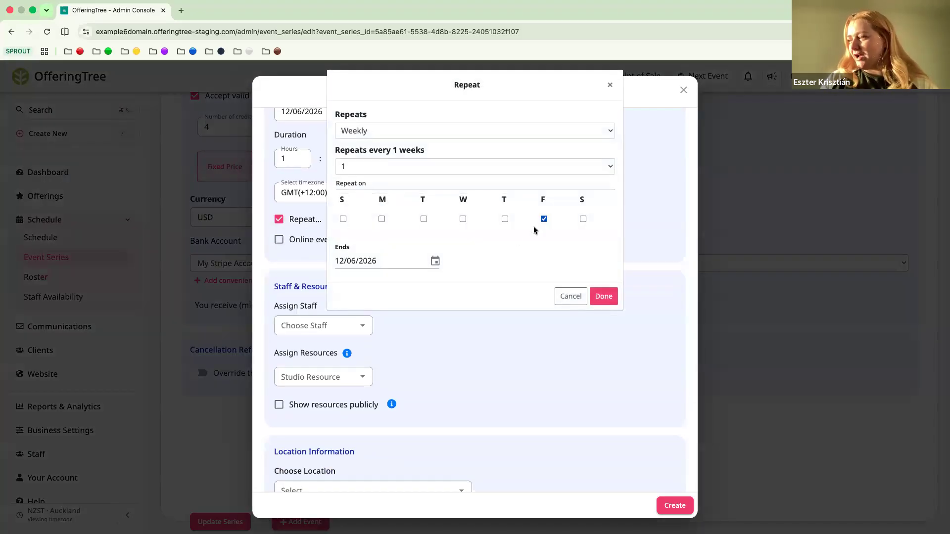
pyautogui.click(435, 261)
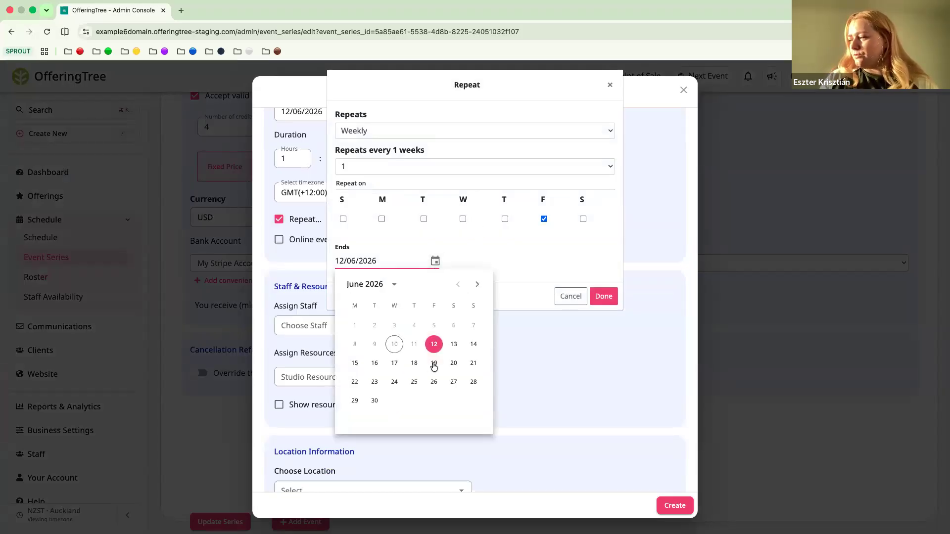
pyautogui.click(478, 287)
pyautogui.click(434, 325)
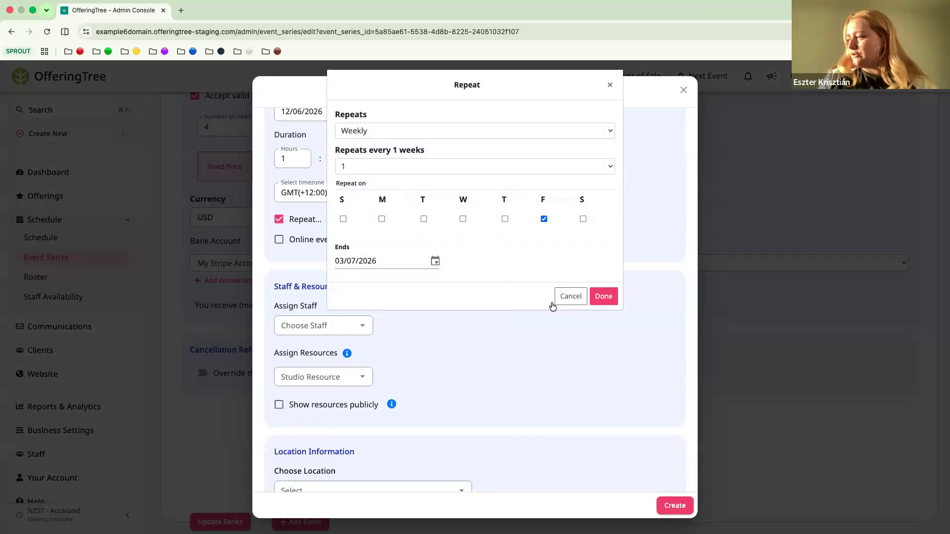
pyautogui.click(603, 296)
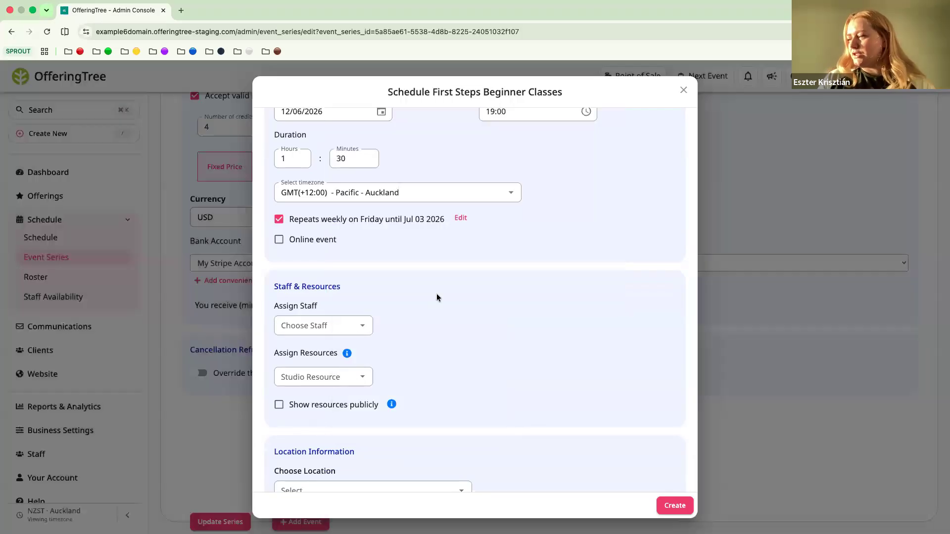
# Create the scheduled events without assigning staff, resources or a location
pyautogui.scroll(-2, 439, 297)
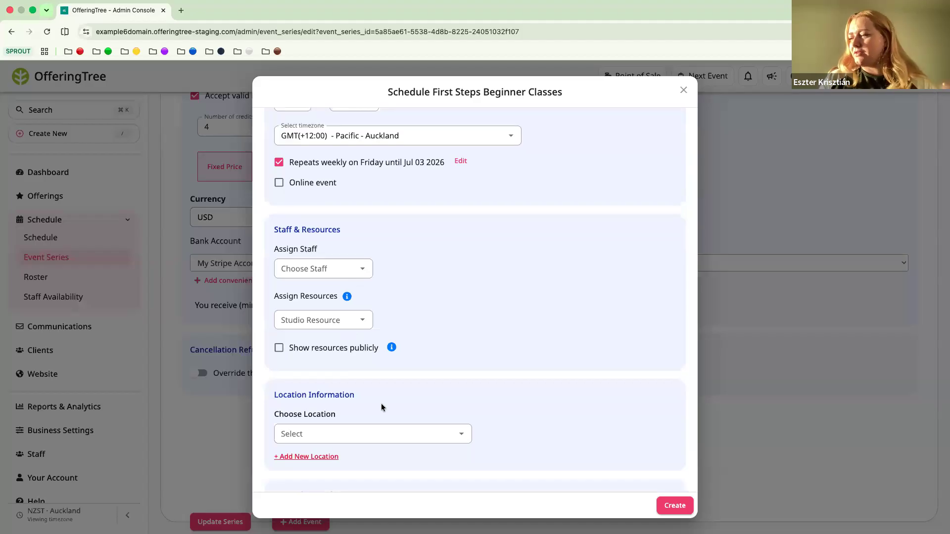
pyautogui.scroll(-2, 381, 403)
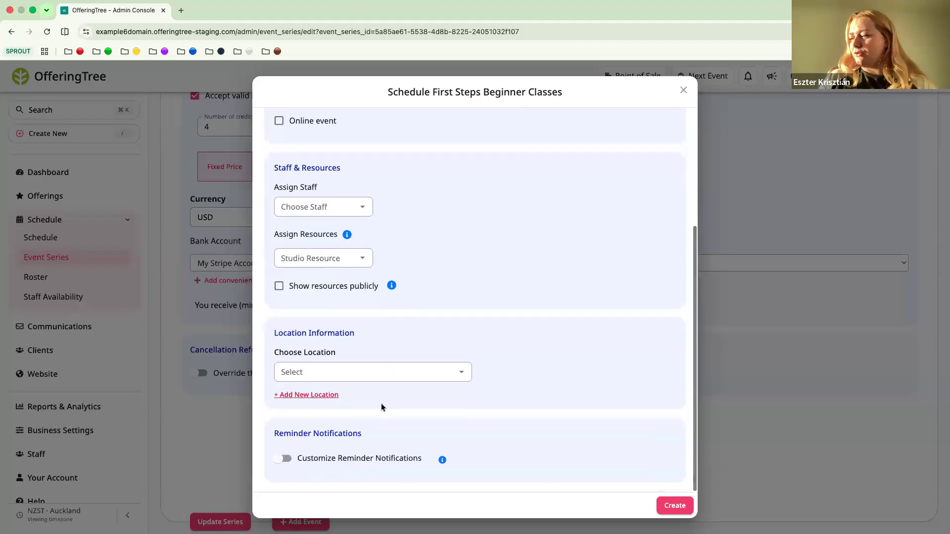
pyautogui.click(674, 511)
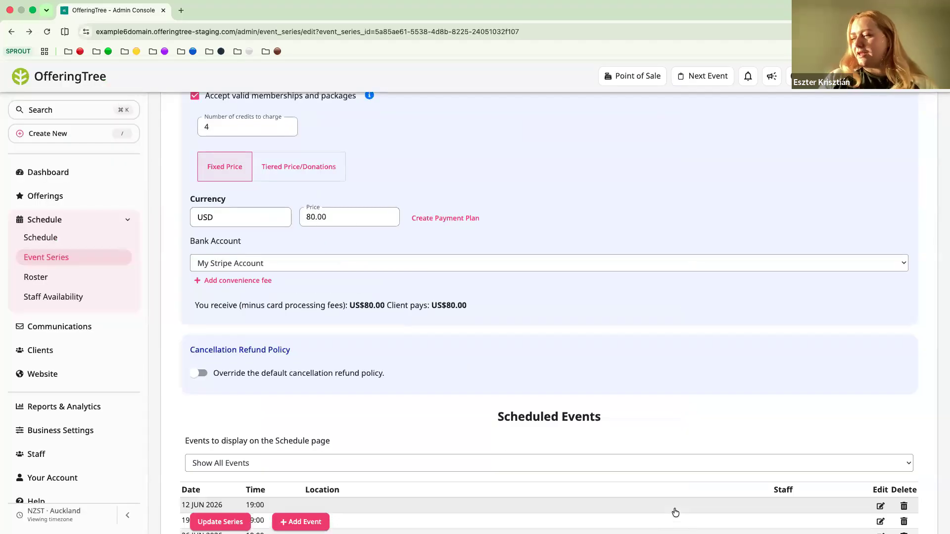
# Check the editing options of a scheduled event and leave them without saving
pyautogui.scroll(-3, 627, 387)
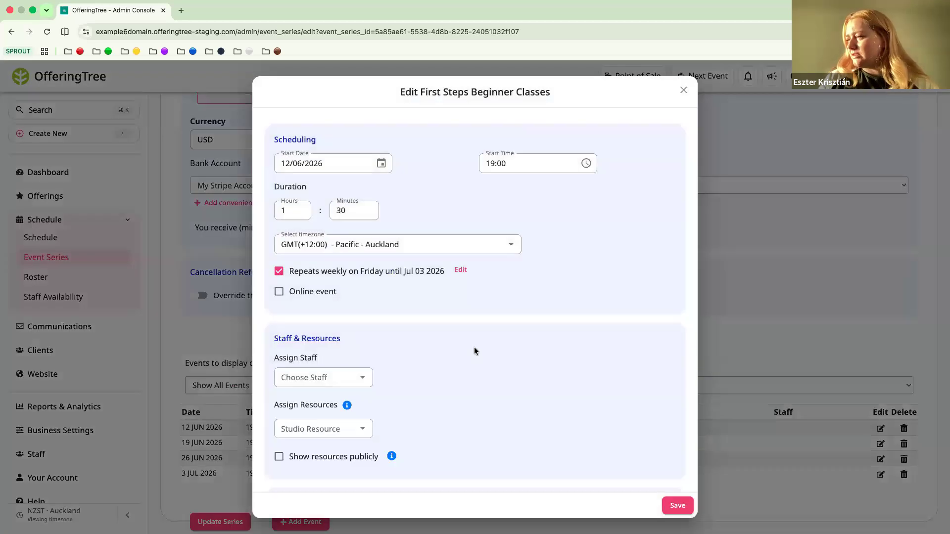
pyautogui.scroll(-3, 474, 351)
pyautogui.scroll(3, 604, 232)
pyautogui.click(683, 91)
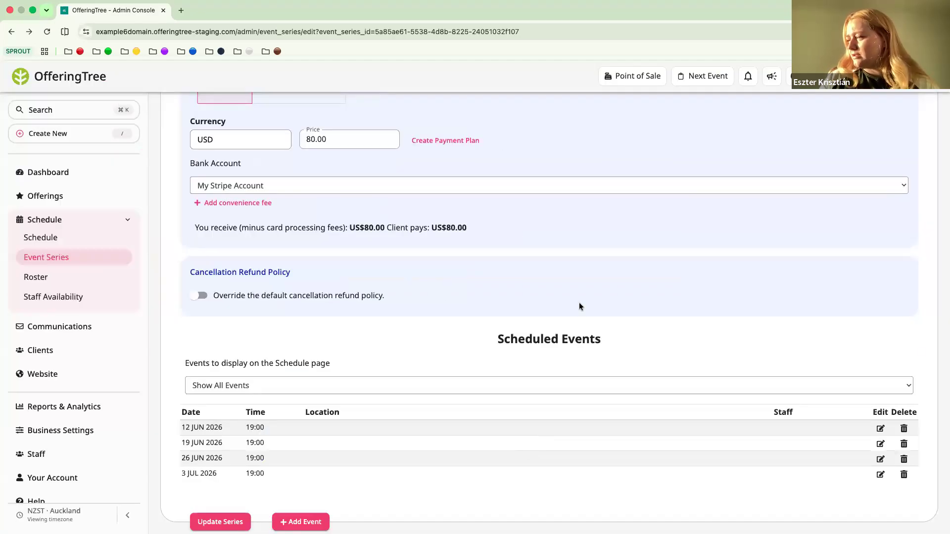
# Enable single event signup in the series' capacity settings and turn off waitlisting for users signing up for single events
pyautogui.scroll(2, 579, 302)
pyautogui.scroll(7, 580, 306)
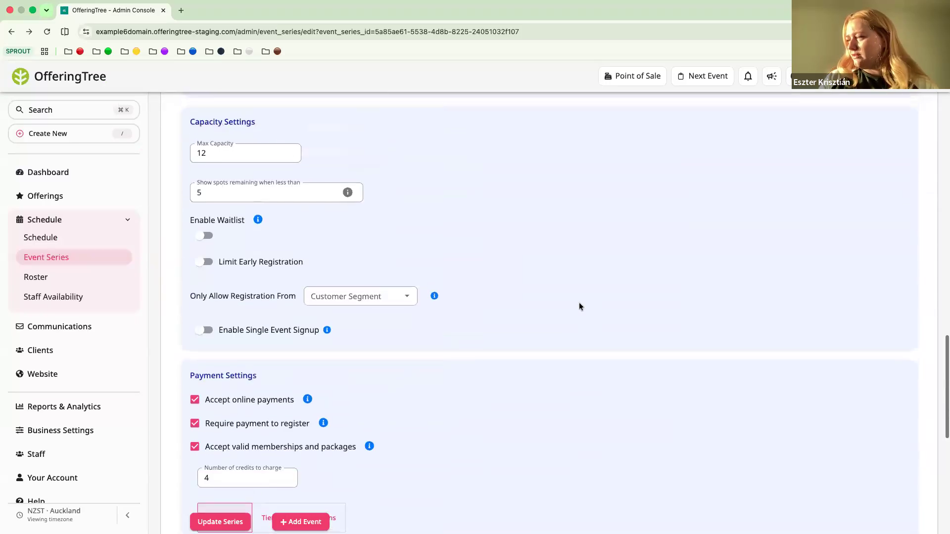
pyautogui.scroll(1, 579, 306)
pyautogui.scroll(-2, 579, 308)
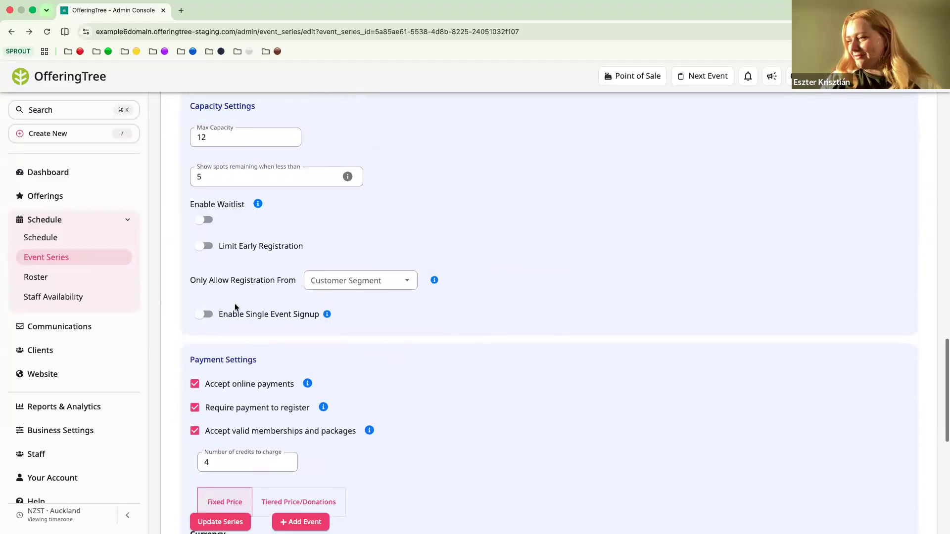
pyautogui.click(205, 314)
pyautogui.scroll(-8, 291, 354)
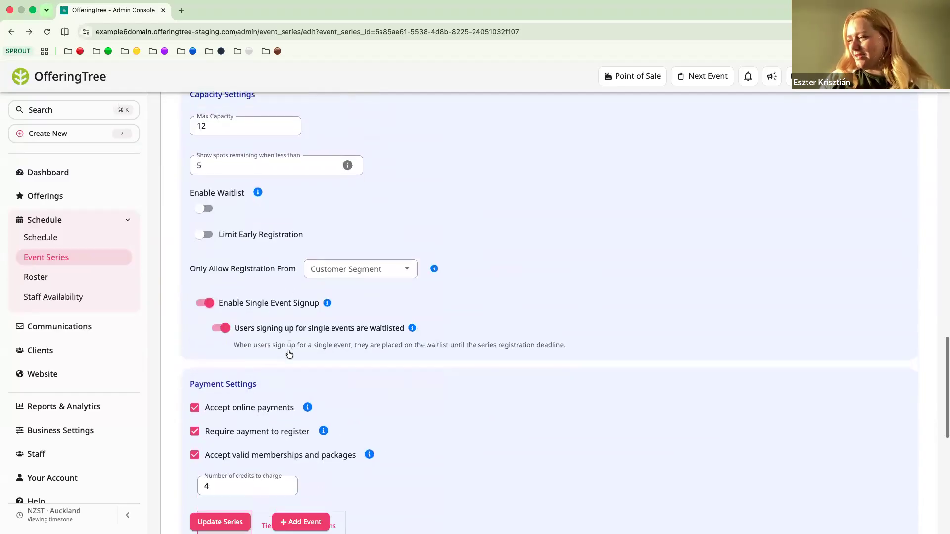
pyautogui.scroll(3, 290, 354)
pyautogui.click(225, 223)
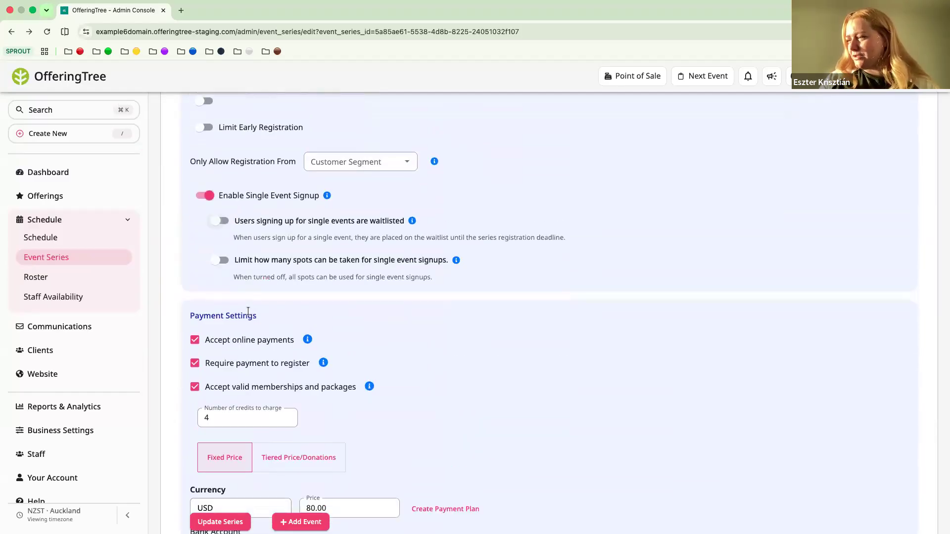
# Limit single event signups to 2 per class and update the event series
pyautogui.scroll(-1, 223, 244)
pyautogui.click(221, 240)
pyautogui.click(266, 306)
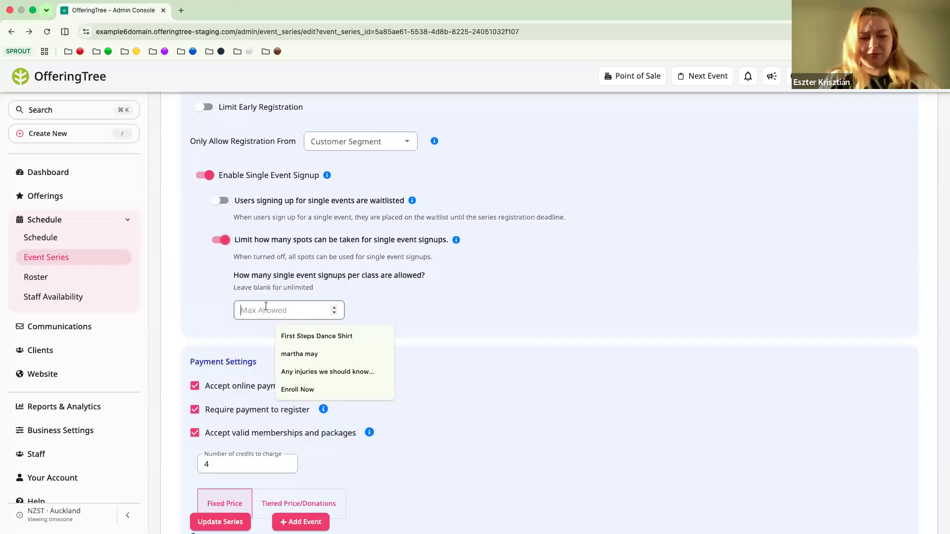
pyautogui.write('4')
pyautogui.click(420, 327)
pyautogui.scroll(-8, 391, 381)
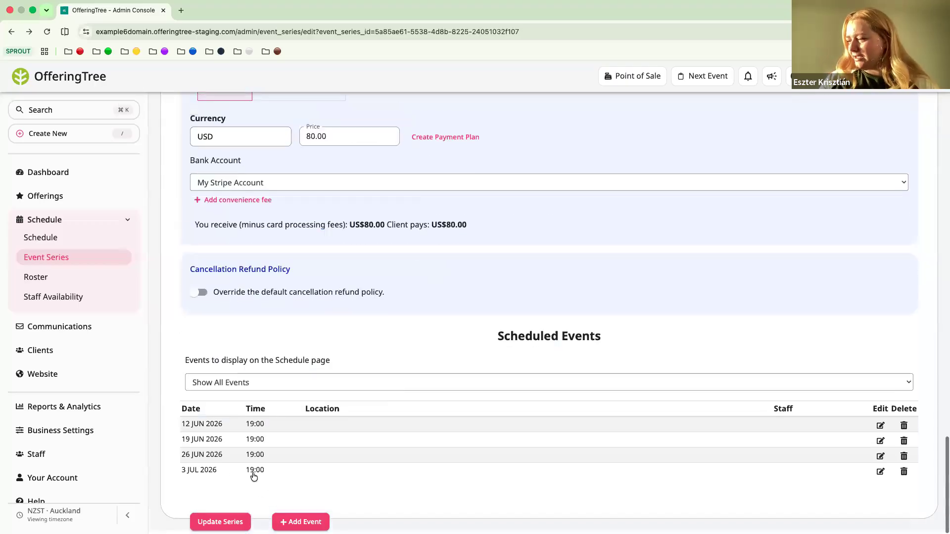
pyautogui.click(218, 520)
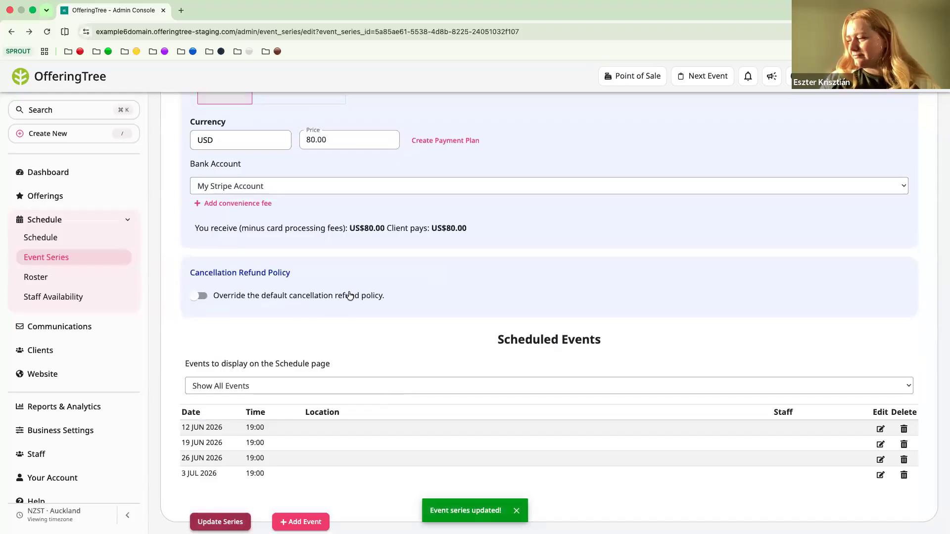
# Examine the 12 June 2026 event's staff, resource, location and reminder options for a single event price, leaving them unsaved
pyautogui.scroll(5, 350, 295)
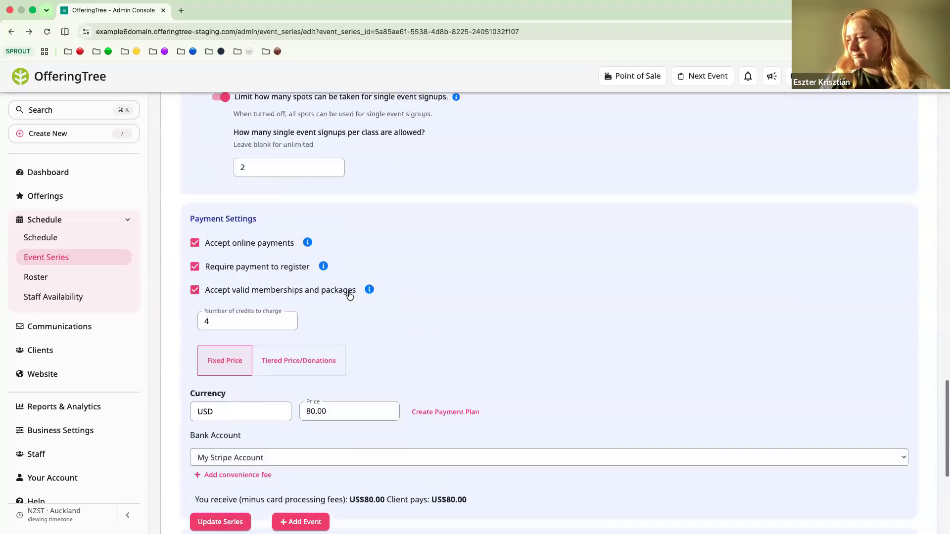
pyautogui.scroll(-7, 747, 369)
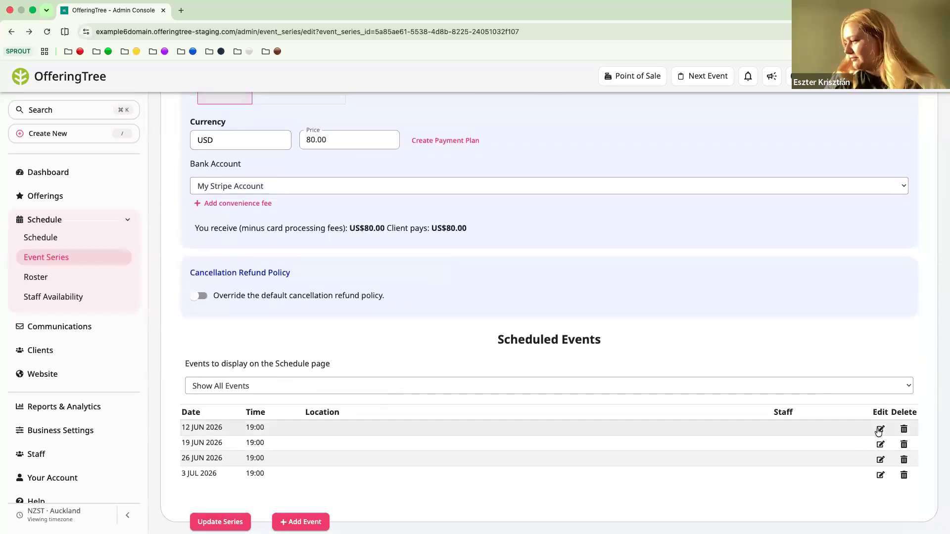
pyautogui.click(880, 429)
pyautogui.scroll(-2, 447, 328)
pyautogui.scroll(-2, 447, 327)
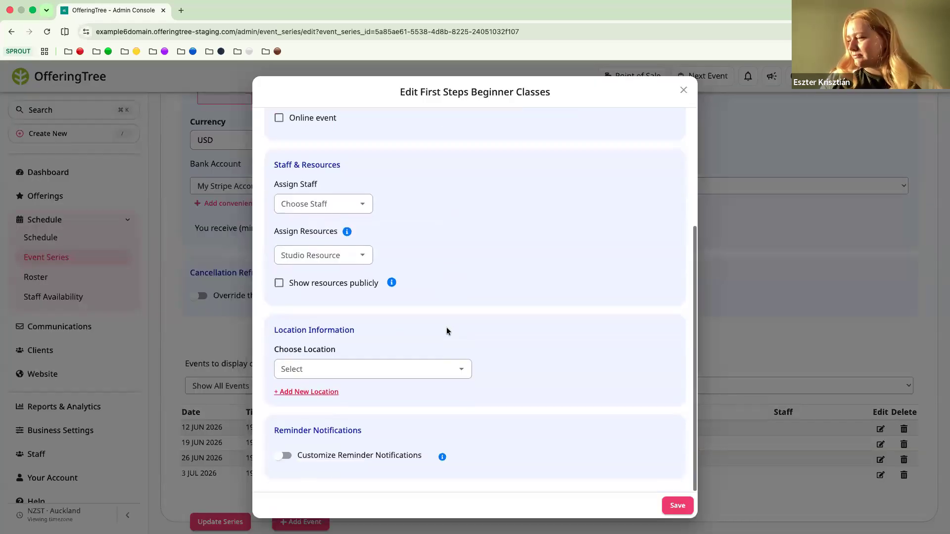
pyautogui.scroll(4, 446, 327)
pyautogui.scroll(-3, 446, 331)
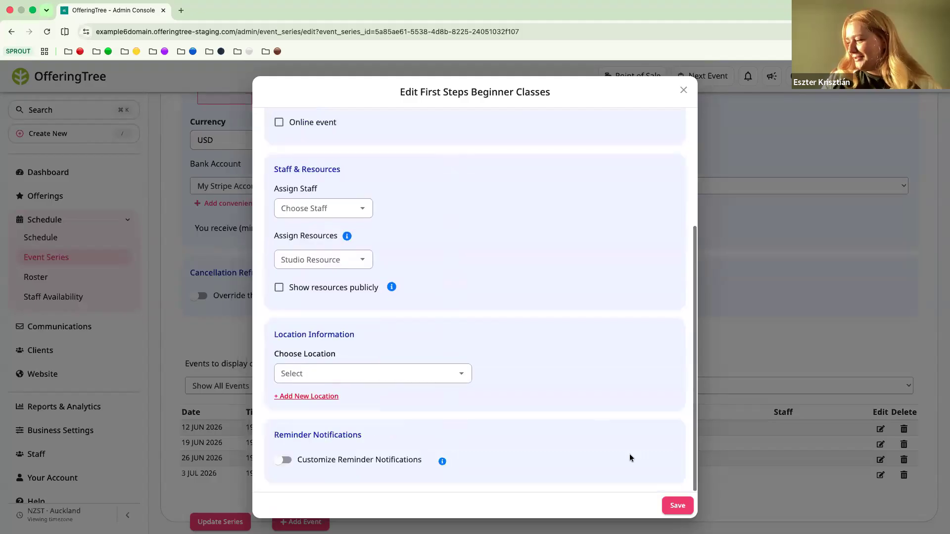
pyautogui.click(684, 94)
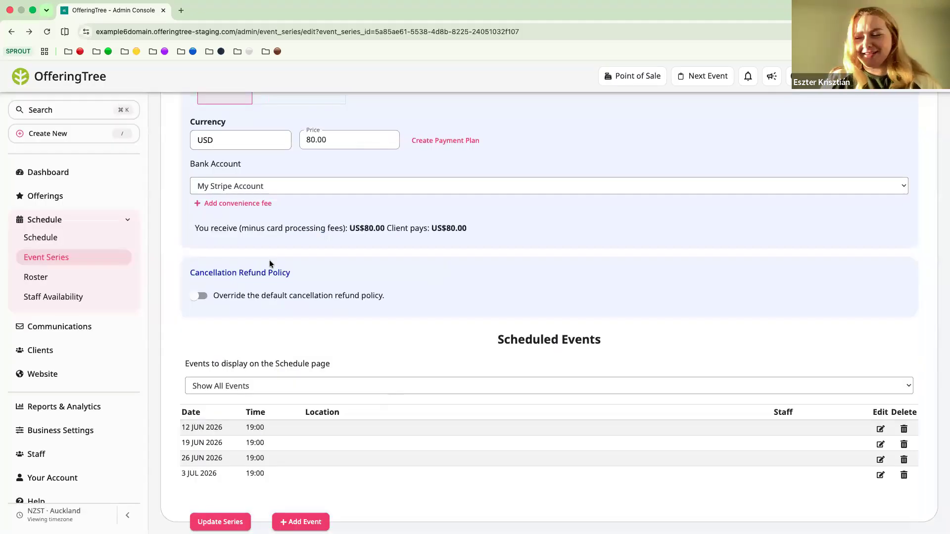
# Review the single event signup and payment settings, reload the event series page and check its payment settings again
pyautogui.scroll(3, 251, 271)
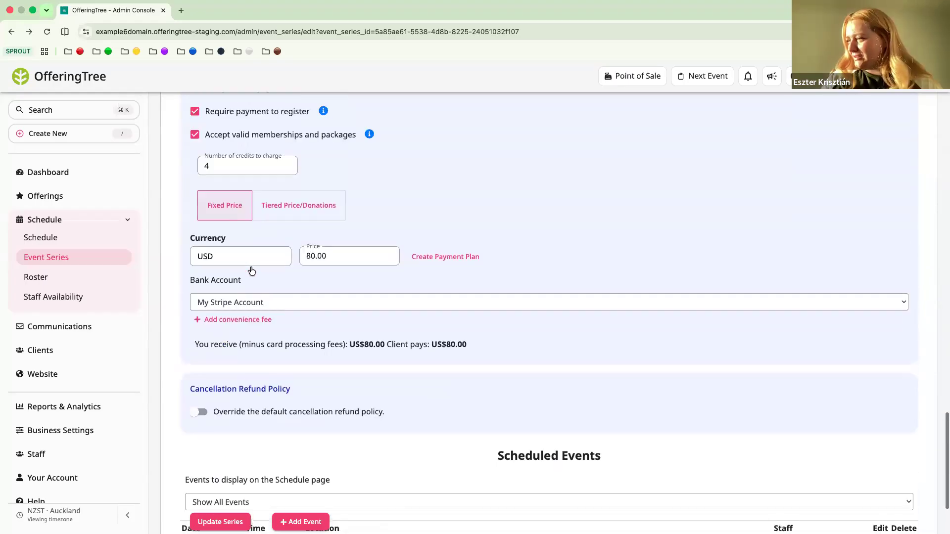
pyautogui.scroll(3, 251, 271)
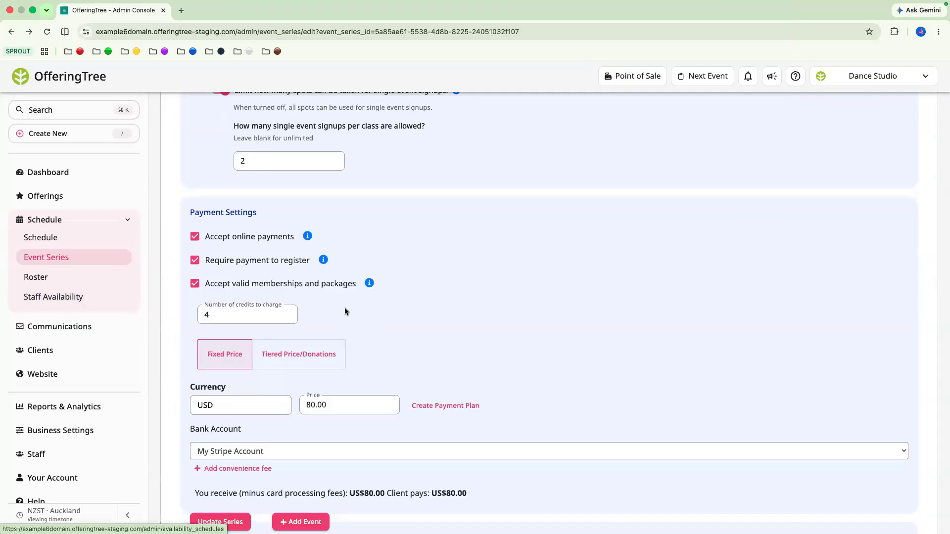
pyautogui.scroll(-2, 439, 318)
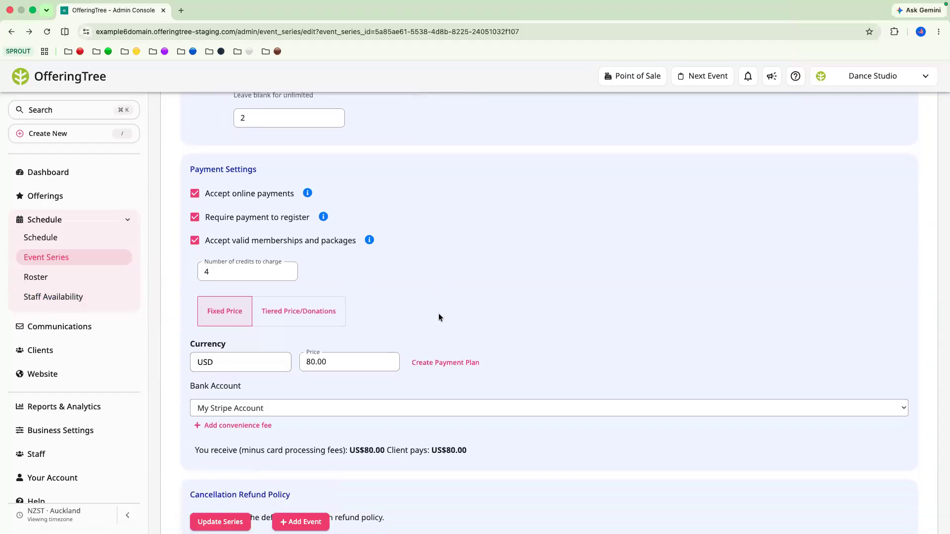
pyautogui.scroll(6, 439, 317)
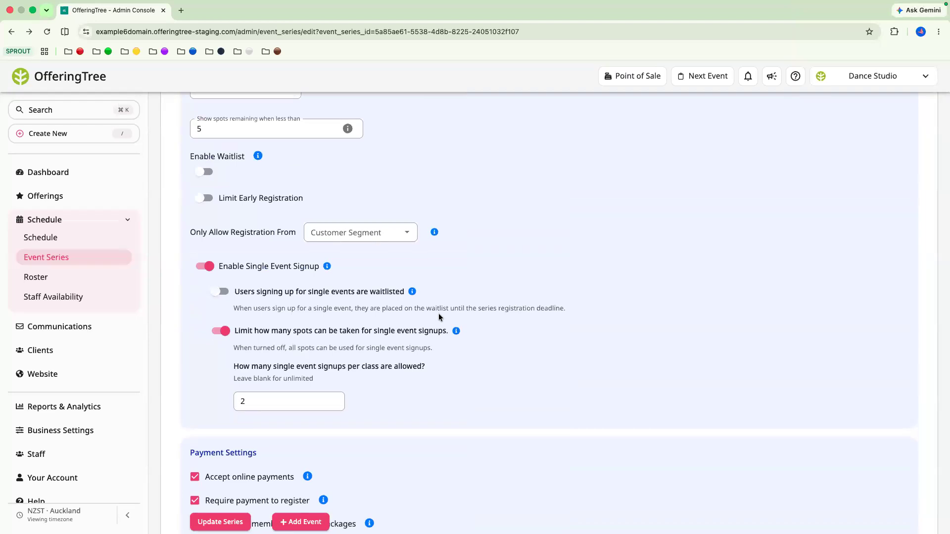
pyautogui.click(44, 32)
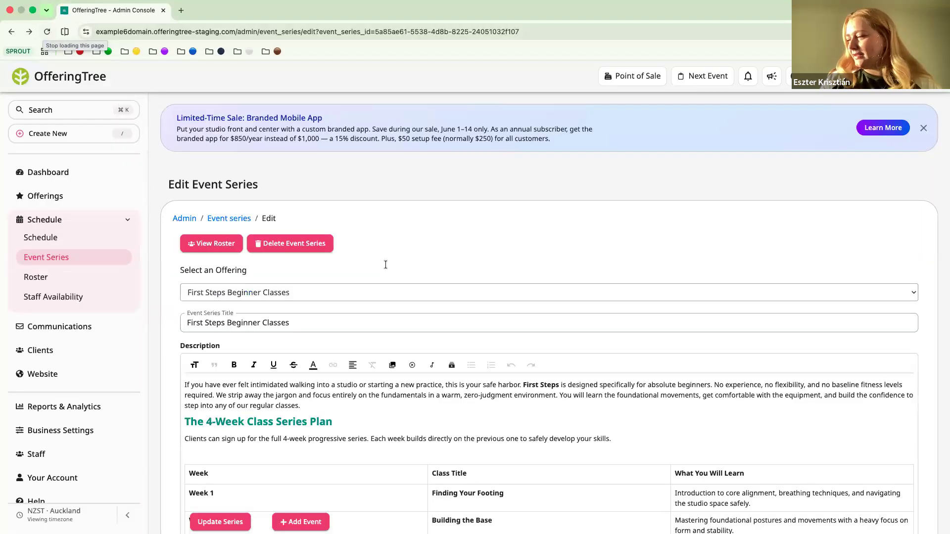
pyautogui.scroll(-20, 379, 329)
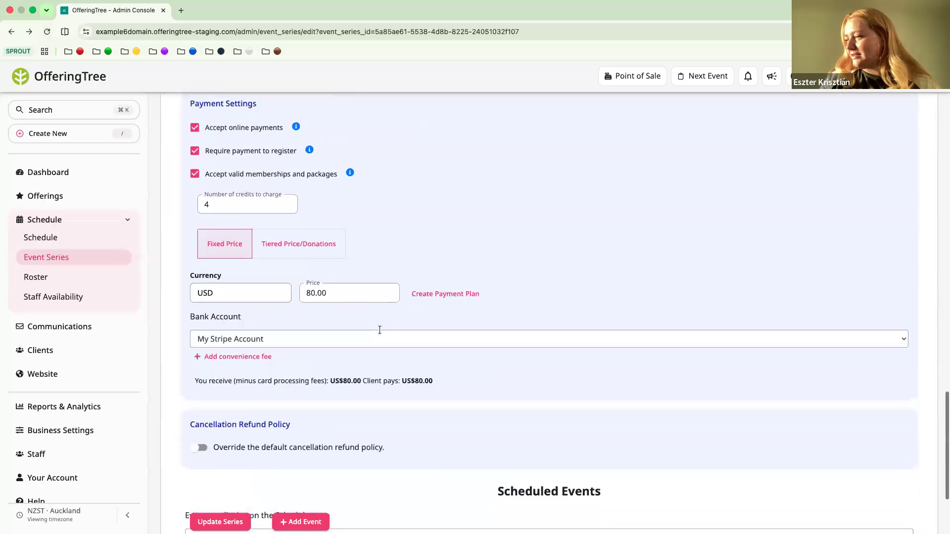
# Check the series' single event signup and payment settings and the 12 June 2026 event's scheduling and staff options without changing them
pyautogui.scroll(5, 528, 254)
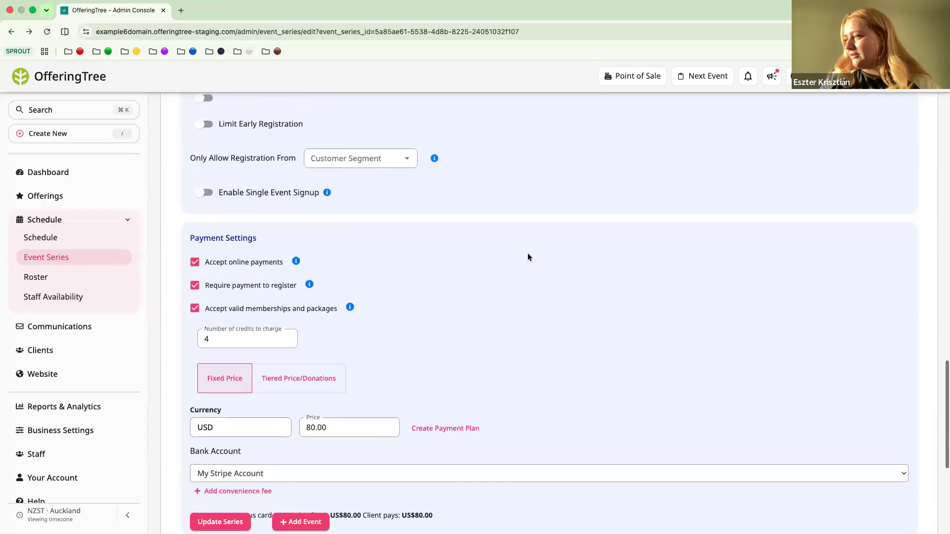
pyautogui.scroll(-4, 528, 257)
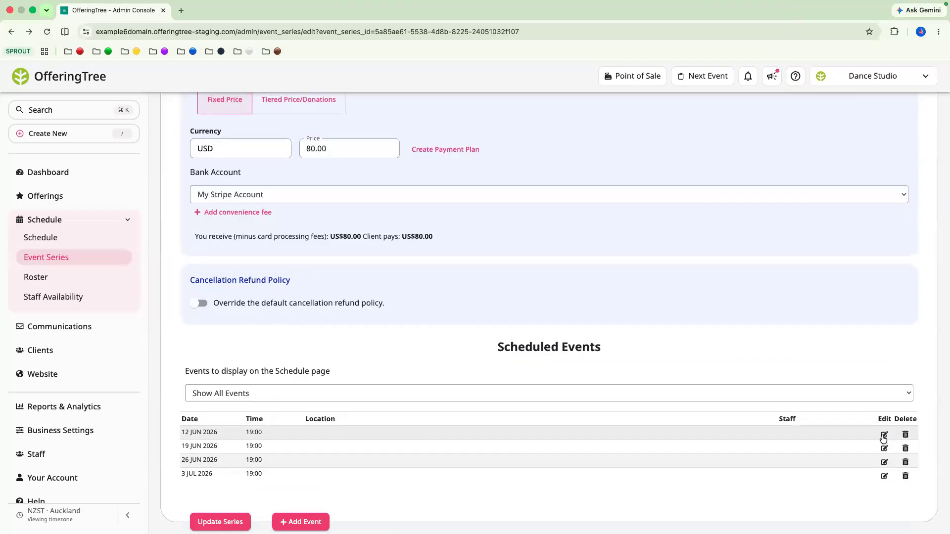
pyautogui.scroll(-4, 498, 319)
pyautogui.scroll(4, 626, 187)
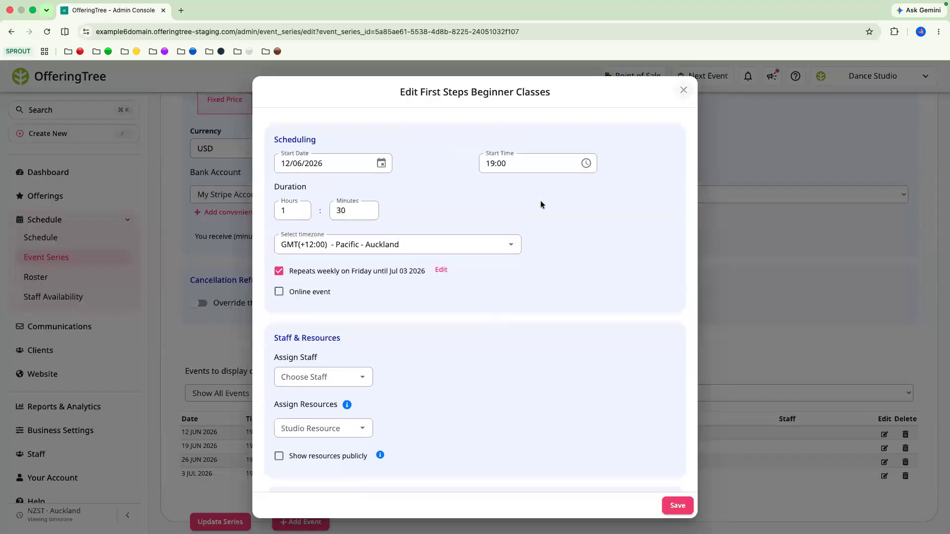
pyautogui.click(684, 89)
# Enable single event signup for the series and turn off waitlisting for users signing up for single events
pyautogui.scroll(10, 495, 237)
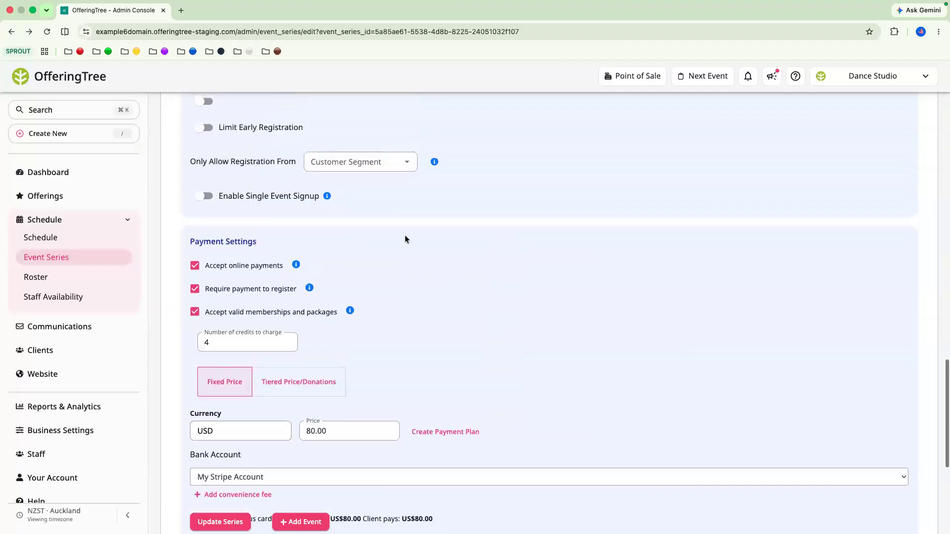
pyautogui.click(204, 231)
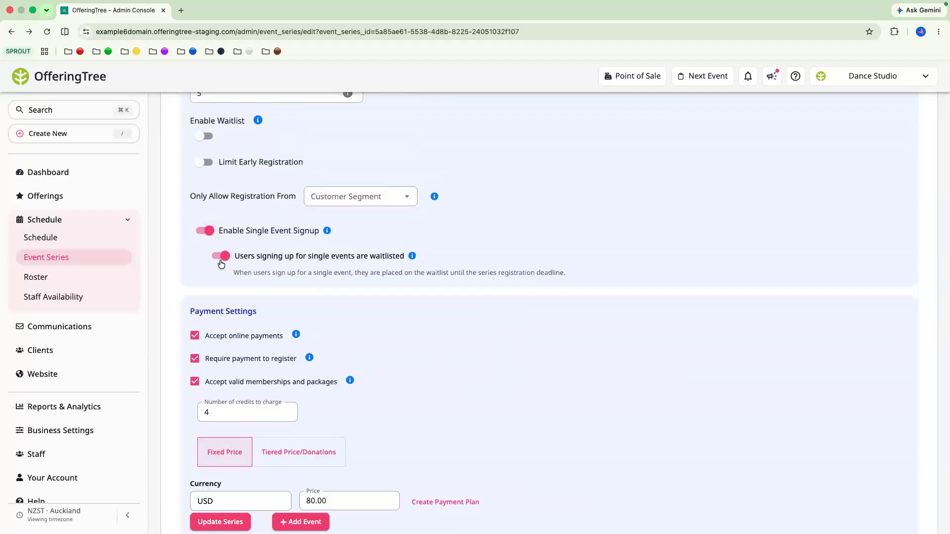
pyautogui.click(220, 257)
# Limit the spots available for single event signups to 2 per class and update the series
pyautogui.click(330, 315)
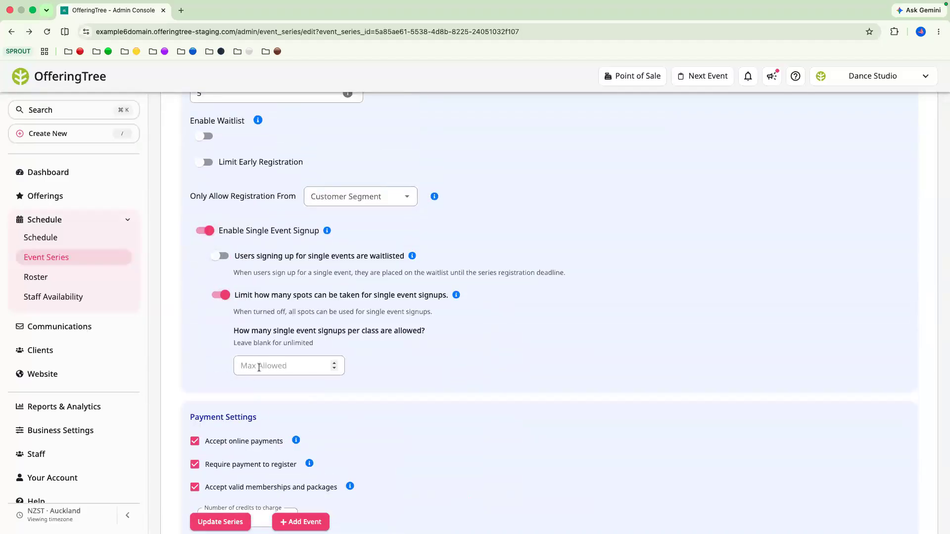
pyautogui.click(259, 367)
pyautogui.write('2')
pyautogui.scroll(-4, 437, 369)
pyautogui.click(216, 520)
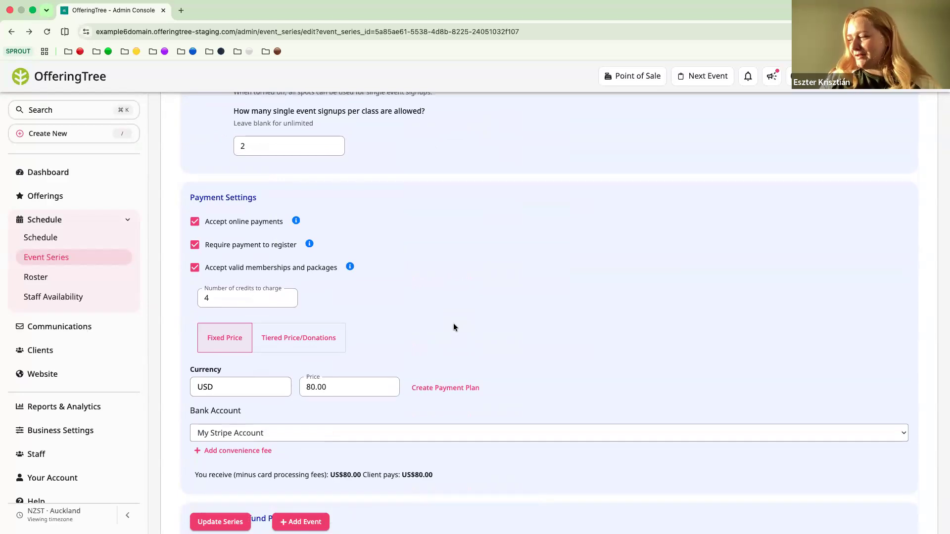
# Review the series' single event signup limit, payment settings and scheduled events, and reload the page
pyautogui.scroll(3, 453, 324)
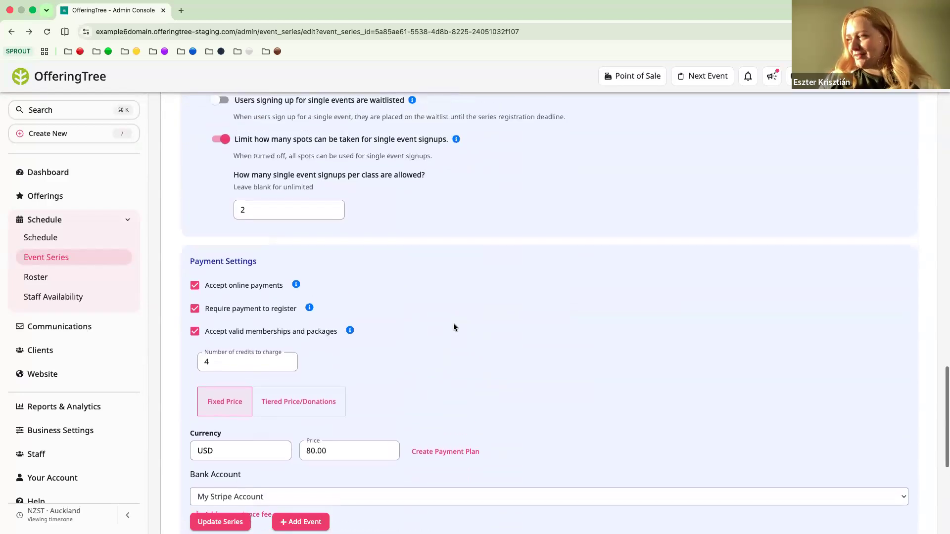
pyautogui.scroll(1, 453, 322)
pyautogui.scroll(-7, 453, 323)
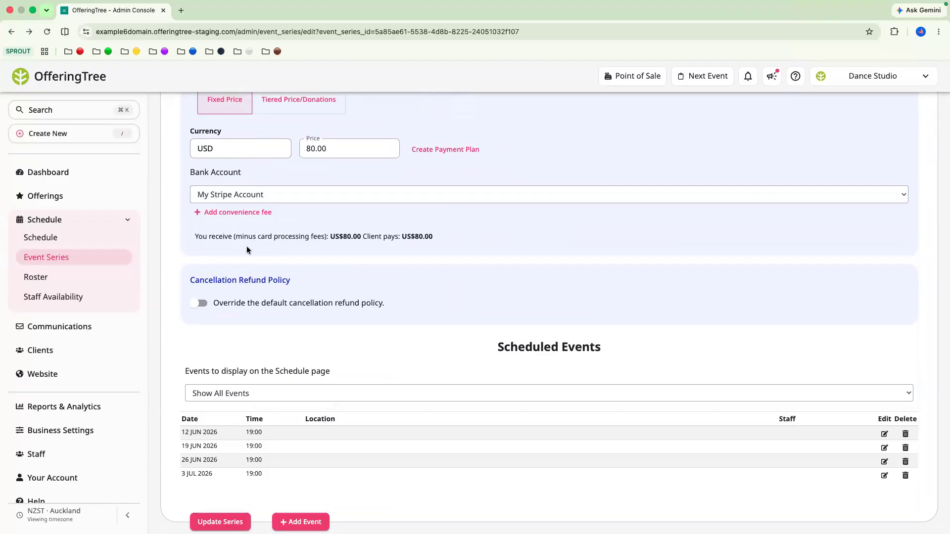
pyautogui.click(48, 31)
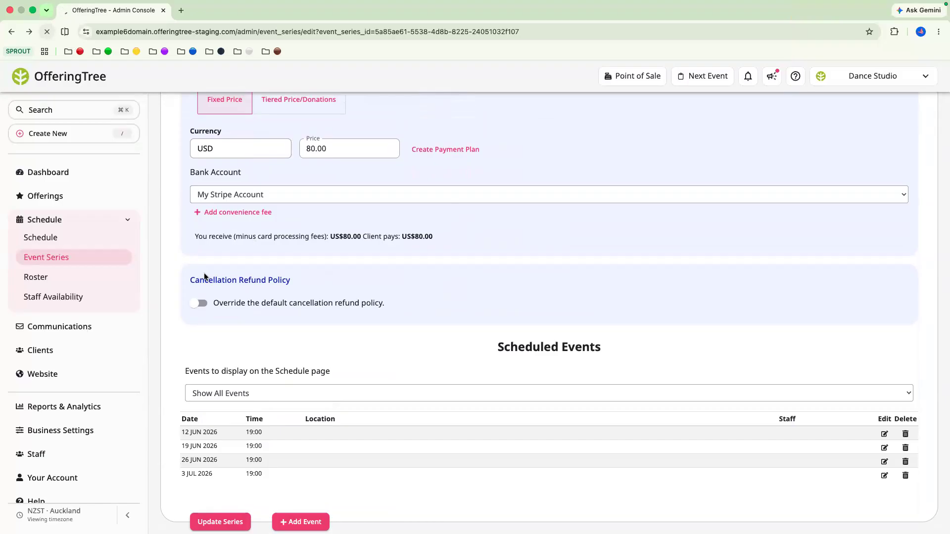
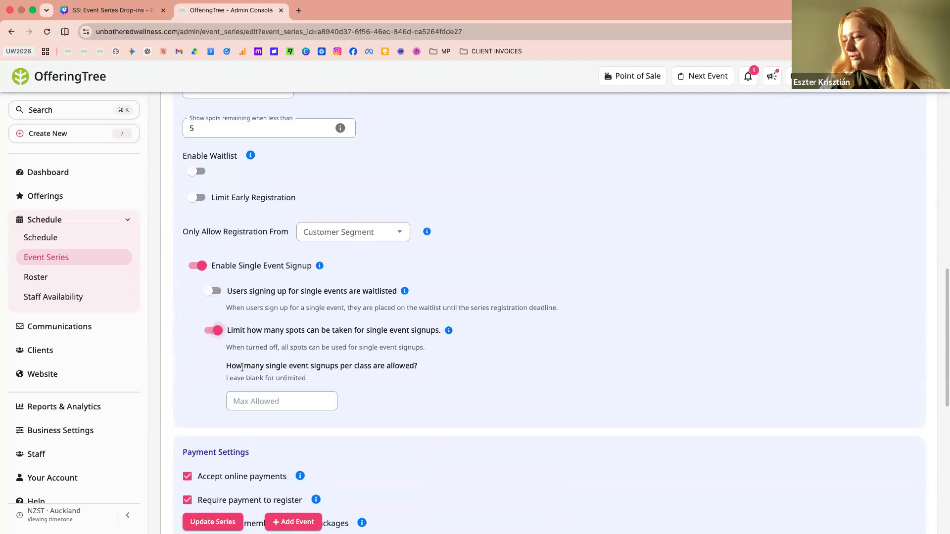
# Allow 2 single event signups per class and set the series' number of credits to charge to 4
pyautogui.write('2')
pyautogui.click(376, 404)
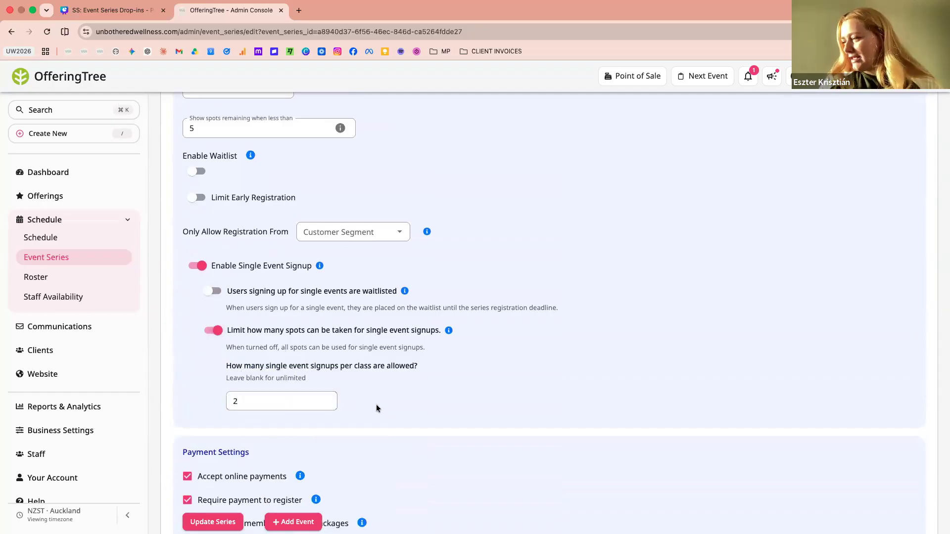
pyautogui.scroll(-5, 376, 404)
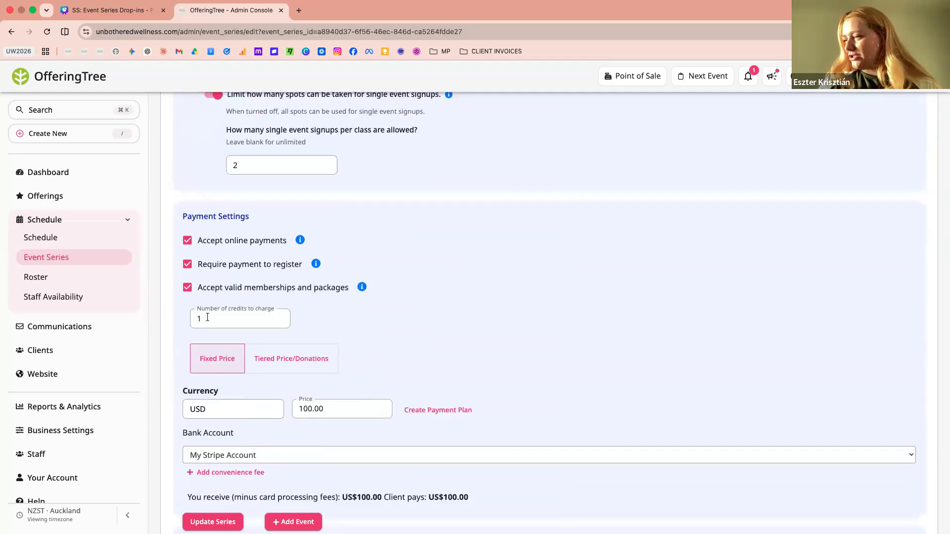
pyautogui.click(235, 319)
pyautogui.press('BackSpace')
pyautogui.write('4')
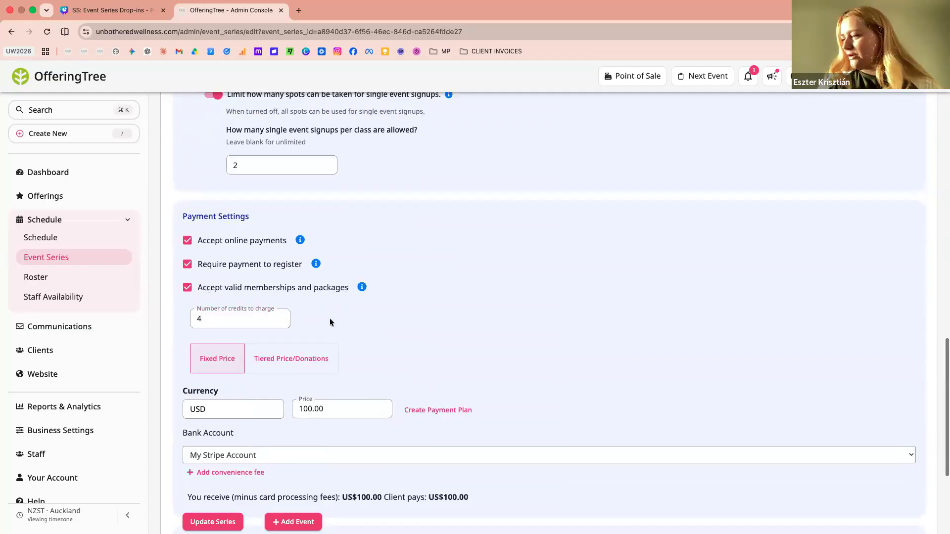
# Set the series' fixed price to 80.00 USD and update the series
pyautogui.scroll(-2, 330, 319)
pyautogui.click(306, 328)
pyautogui.press('BackSpace')
pyautogui.press('BackSpace')
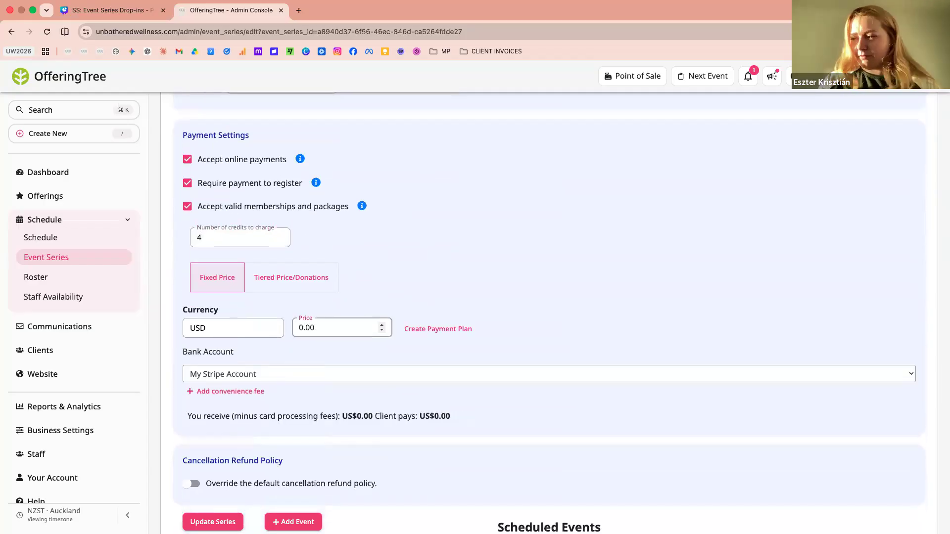
pyautogui.write('8')
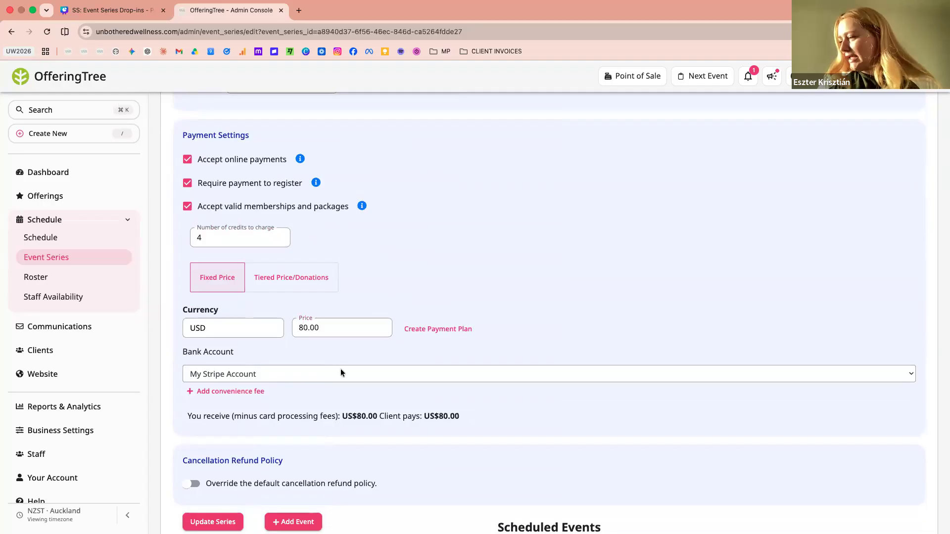
pyautogui.scroll(-3, 342, 369)
pyautogui.click(213, 522)
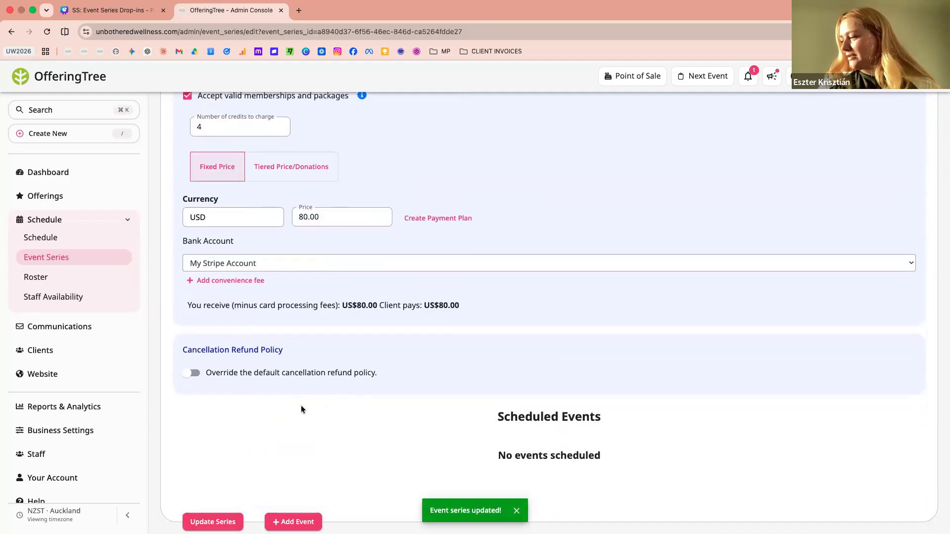
# Add an event to the series starting on 12 June 2026 at 19:30
pyautogui.click(293, 522)
pyautogui.click(381, 163)
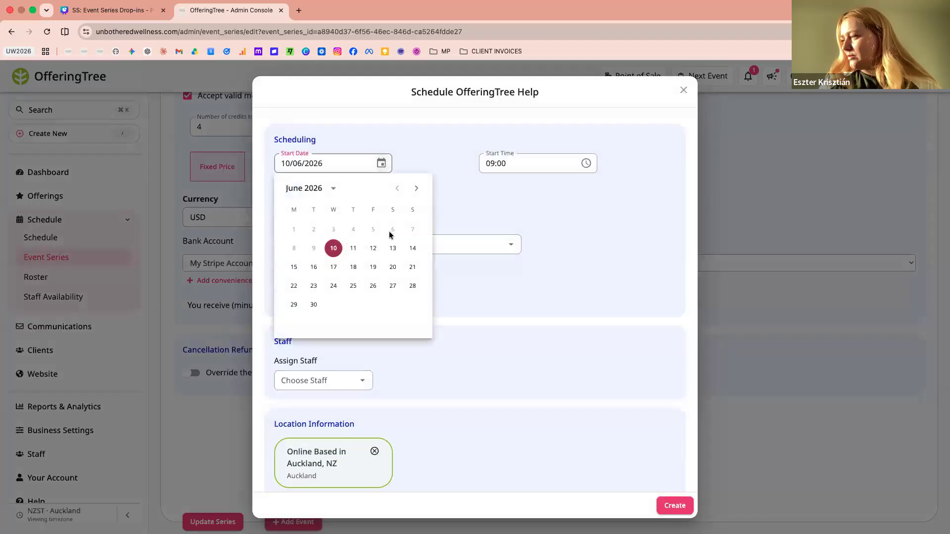
pyautogui.click(374, 247)
pyautogui.click(490, 158)
pyautogui.scroll(-5, 497, 237)
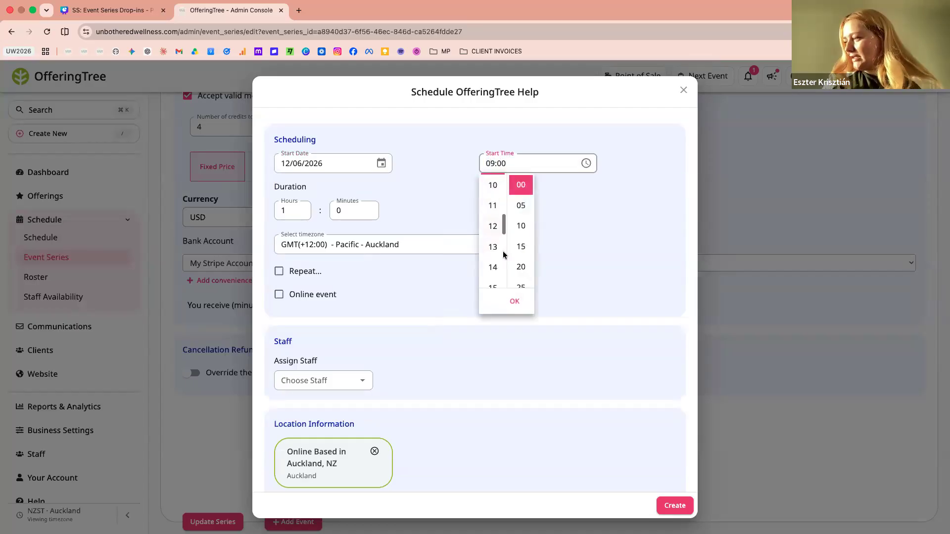
pyautogui.click(492, 267)
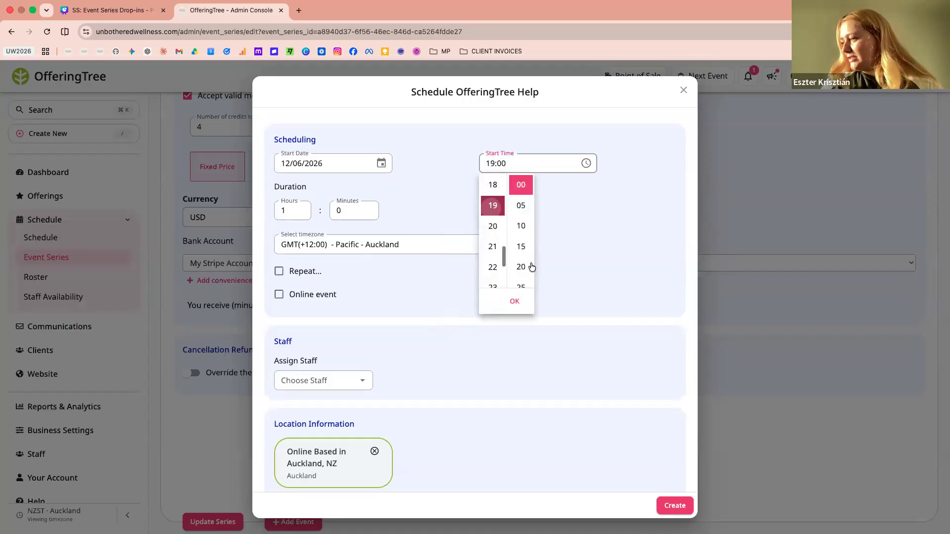
pyautogui.scroll(-3, 521, 257)
pyautogui.click(521, 259)
pyautogui.click(592, 212)
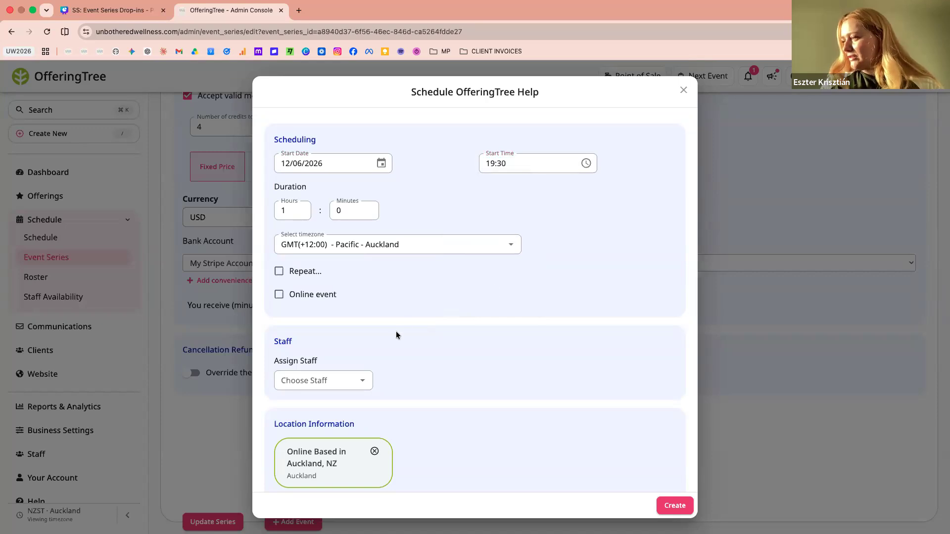
# Repeat the event weekly on Friday until 3 July 2026
pyautogui.scroll(-2, 394, 333)
pyautogui.click(292, 219)
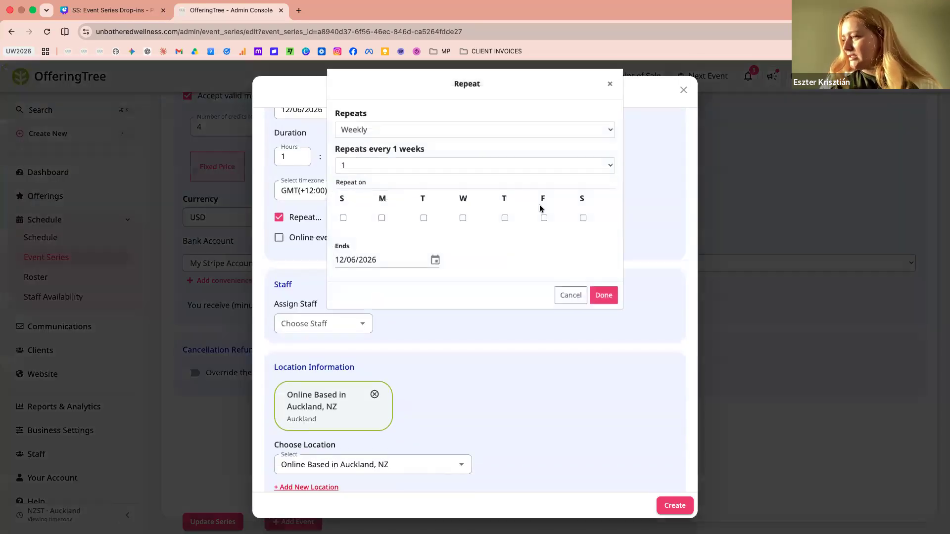
pyautogui.click(435, 262)
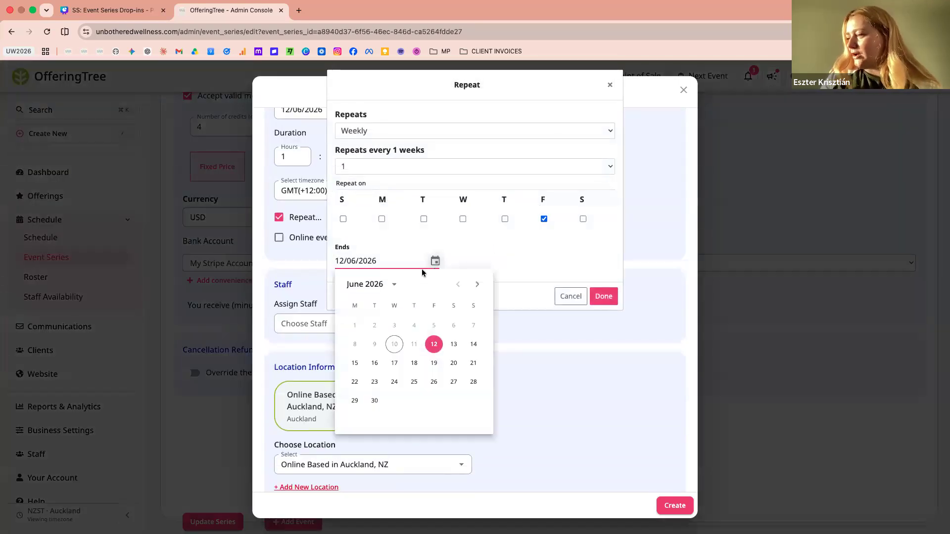
pyautogui.click(477, 284)
pyautogui.click(435, 326)
pyautogui.click(601, 301)
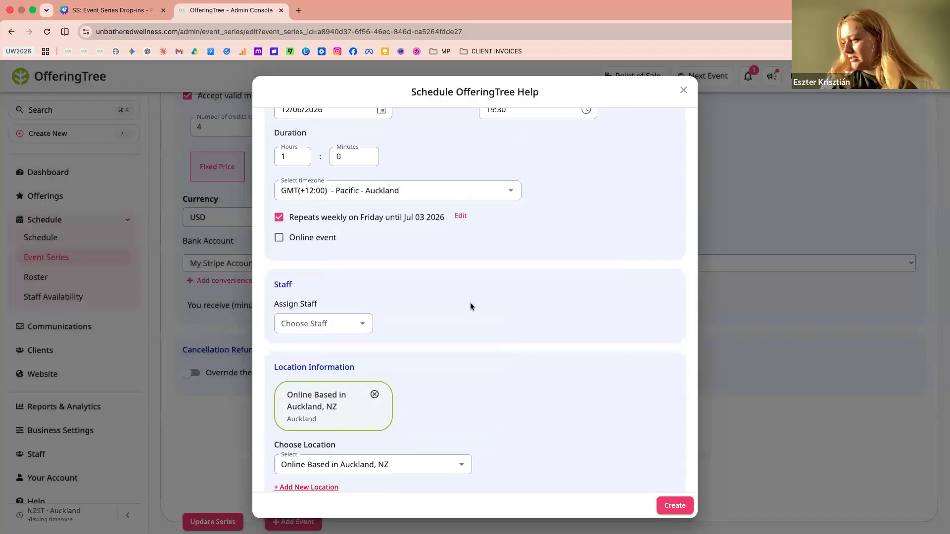
# Set the price for a single event to 25.00 in the new event's single event settings
pyautogui.scroll(-3, 470, 304)
pyautogui.scroll(-2, 470, 305)
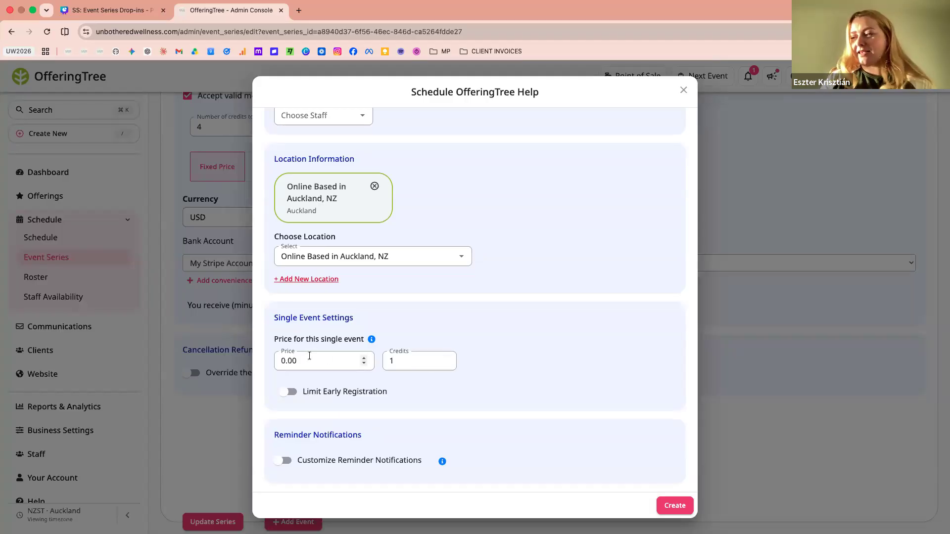
pyautogui.click(282, 360)
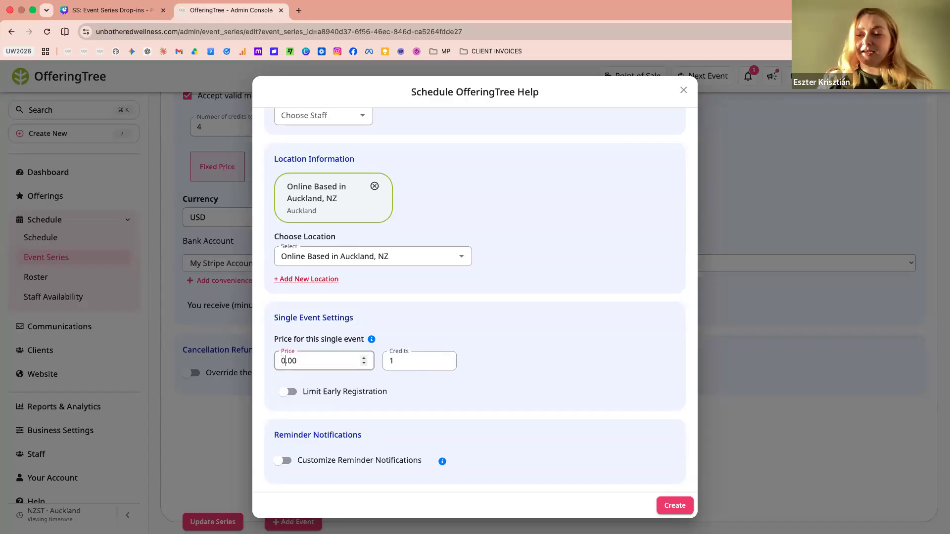
pyautogui.write('25')
pyautogui.click(542, 358)
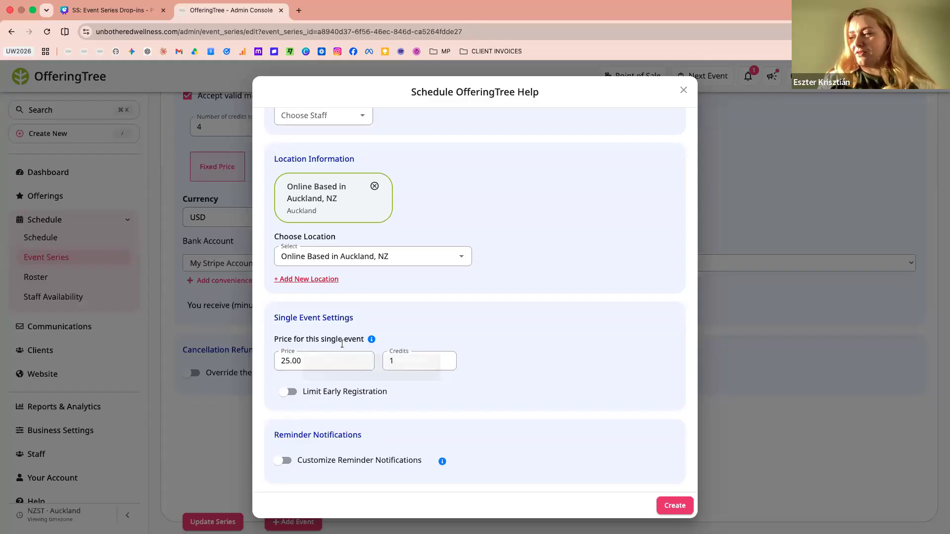
# Turn on the early registration limit for single events and create the scheduled events
pyautogui.click(287, 393)
pyautogui.scroll(-1, 317, 391)
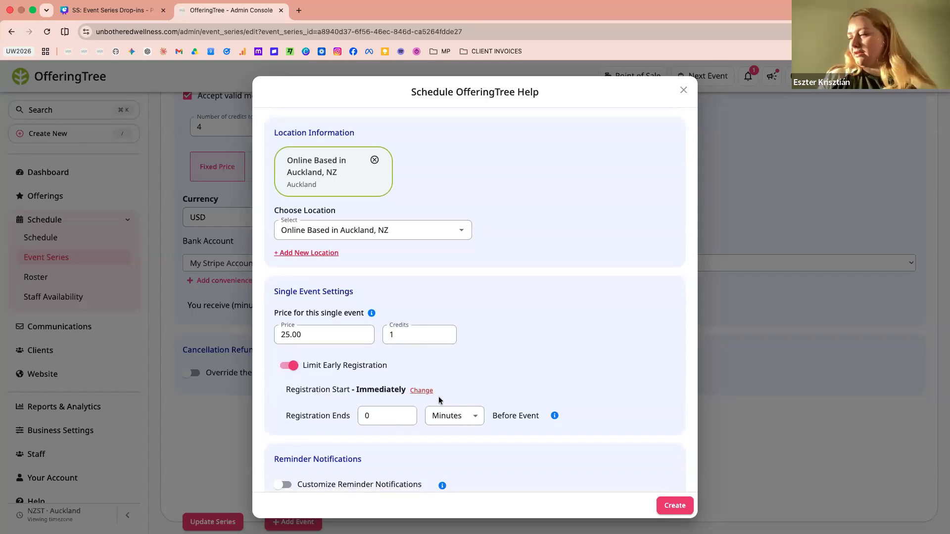
pyautogui.scroll(-1, 626, 425)
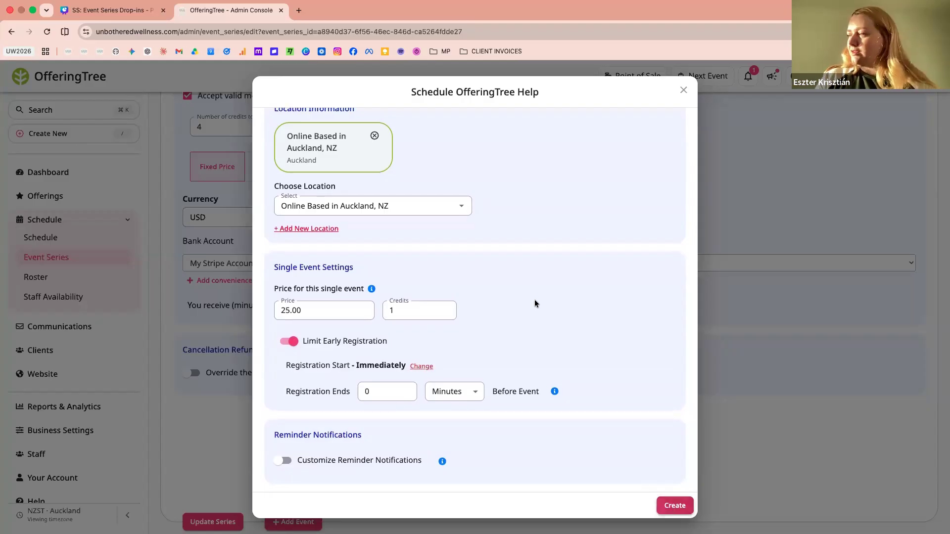
pyautogui.scroll(10, 534, 301)
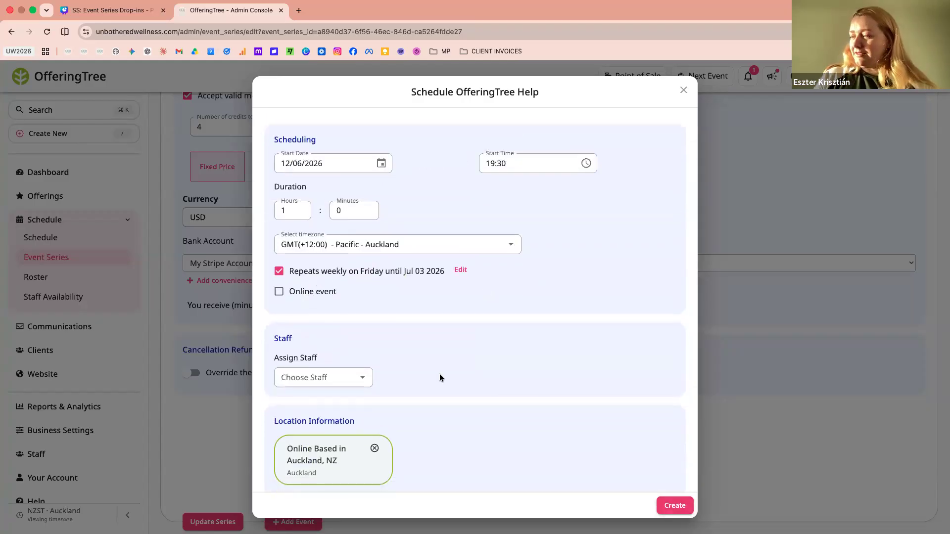
pyautogui.scroll(-8, 614, 450)
pyautogui.click(673, 505)
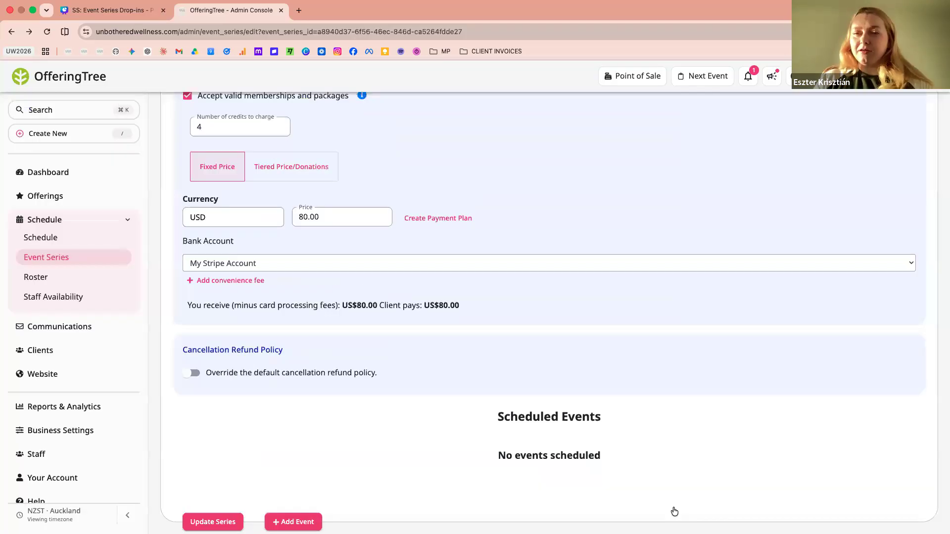
pyautogui.scroll(-3, 669, 406)
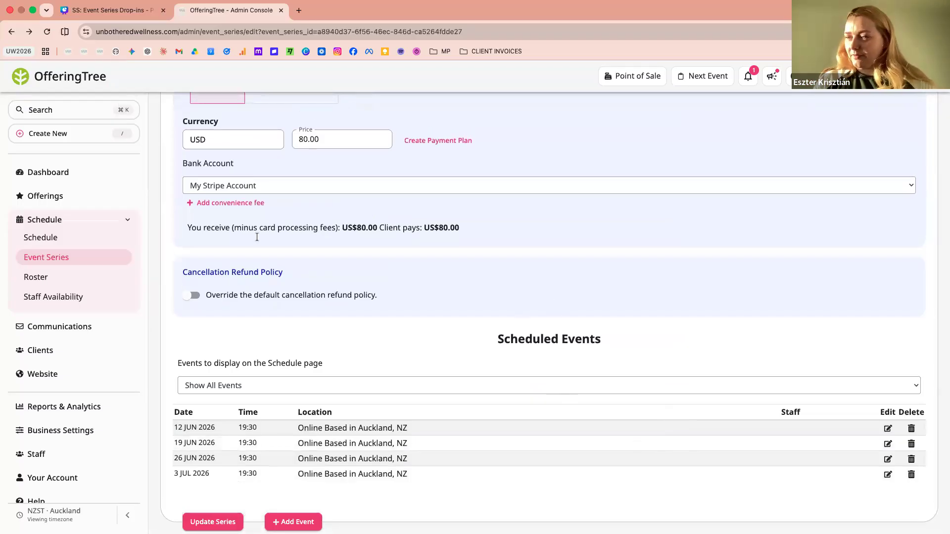
# Examine the single event and full series signup rosters of the 12 June Hatha Yoga class in the schedule
pyautogui.click(85, 239)
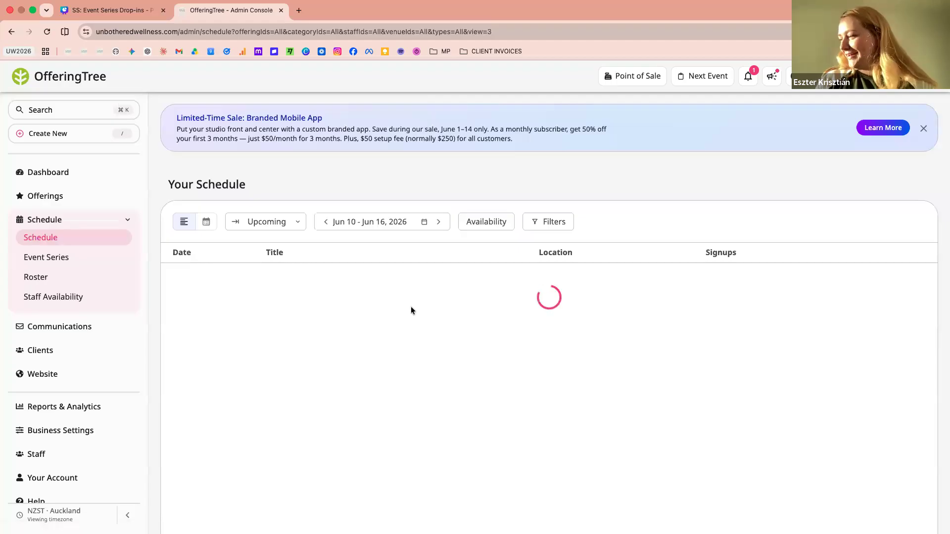
pyautogui.scroll(-3, 410, 307)
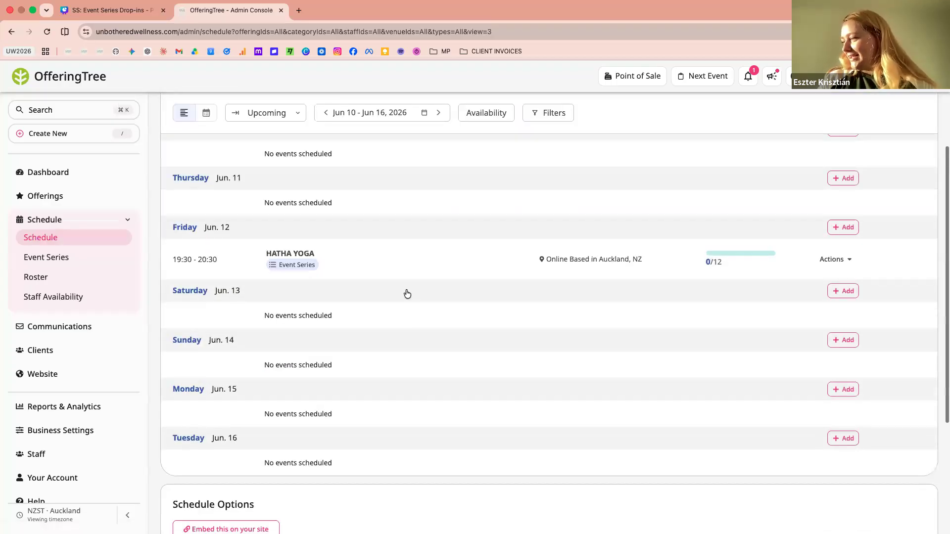
pyautogui.click(484, 258)
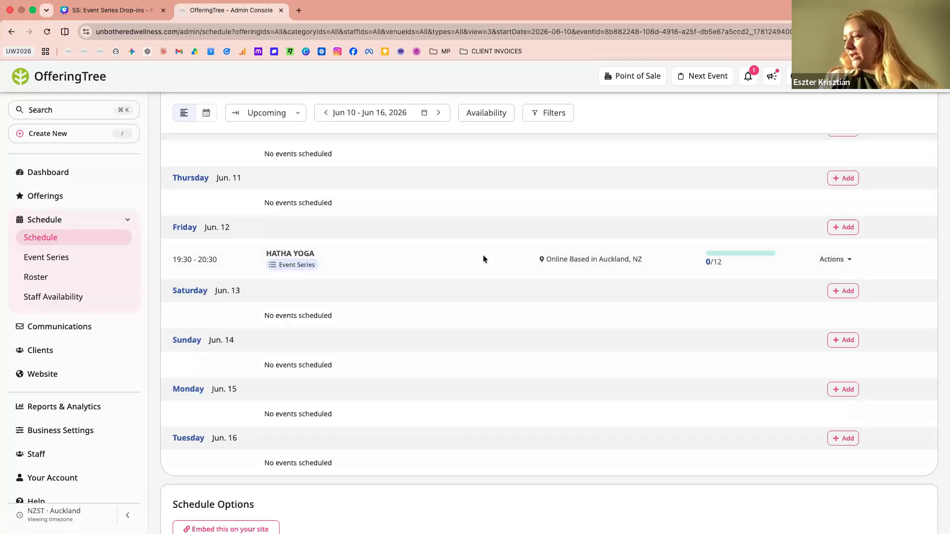
pyautogui.scroll(-1, 324, 267)
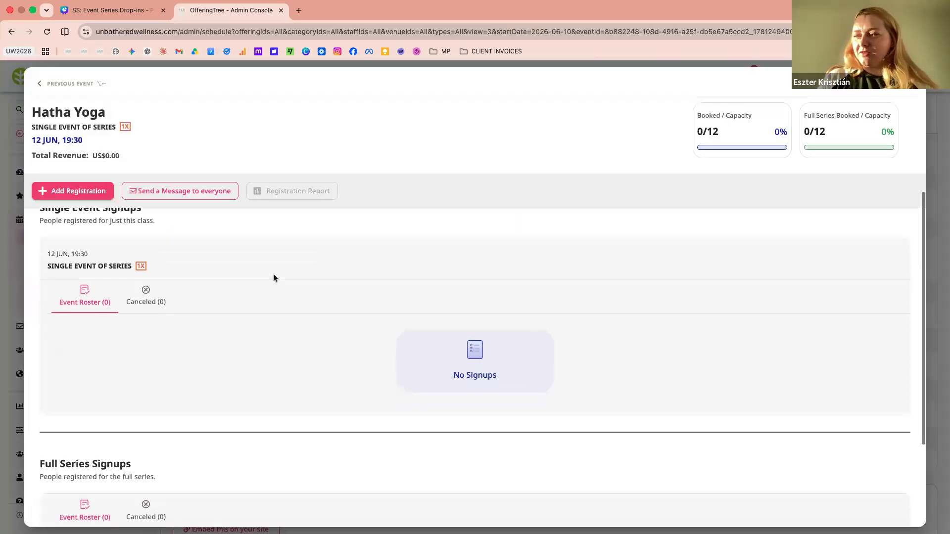
pyautogui.scroll(1, 95, 222)
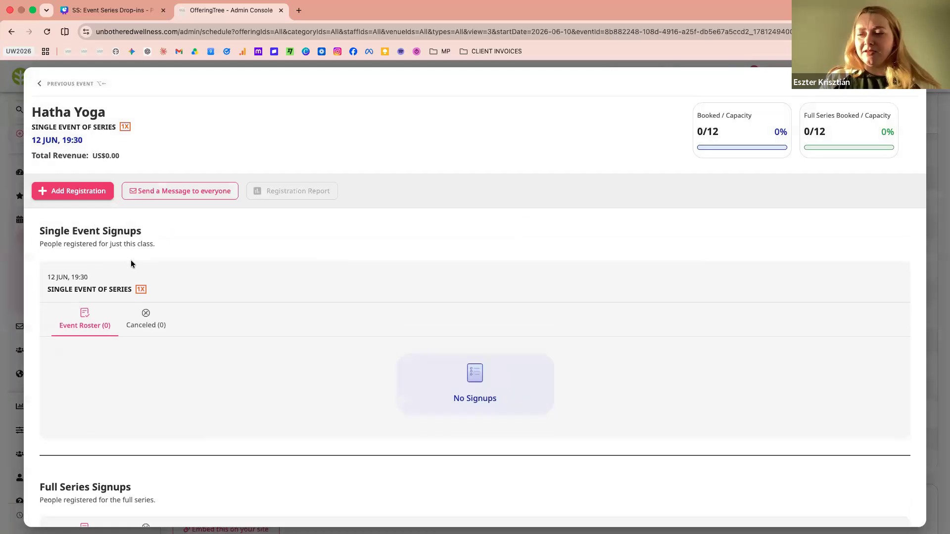
pyautogui.scroll(-3, 113, 333)
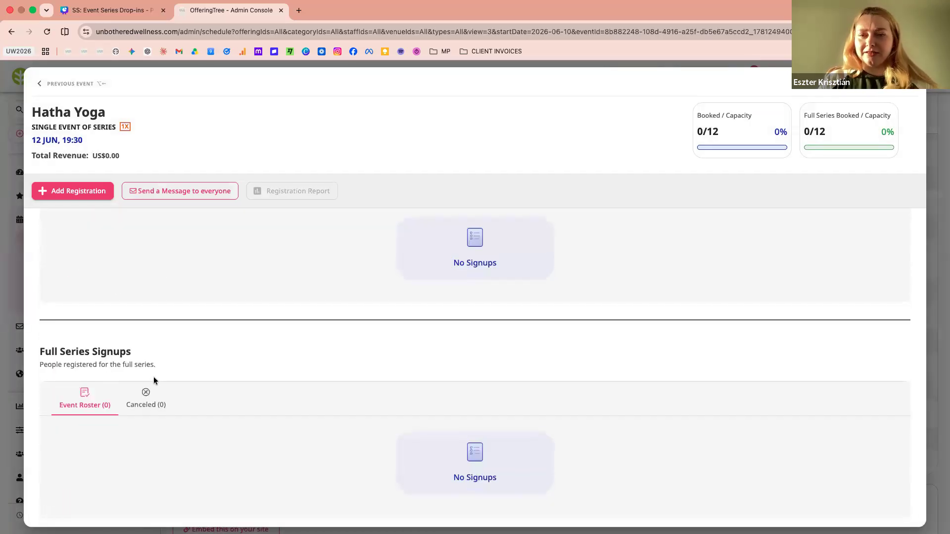
pyautogui.scroll(3, 153, 376)
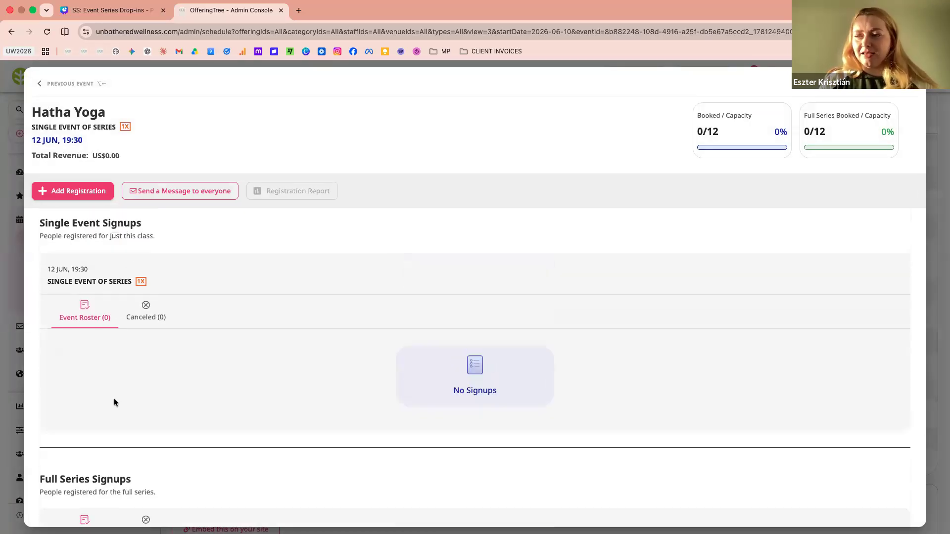
pyautogui.scroll(-3, 99, 426)
pyautogui.scroll(3, 160, 304)
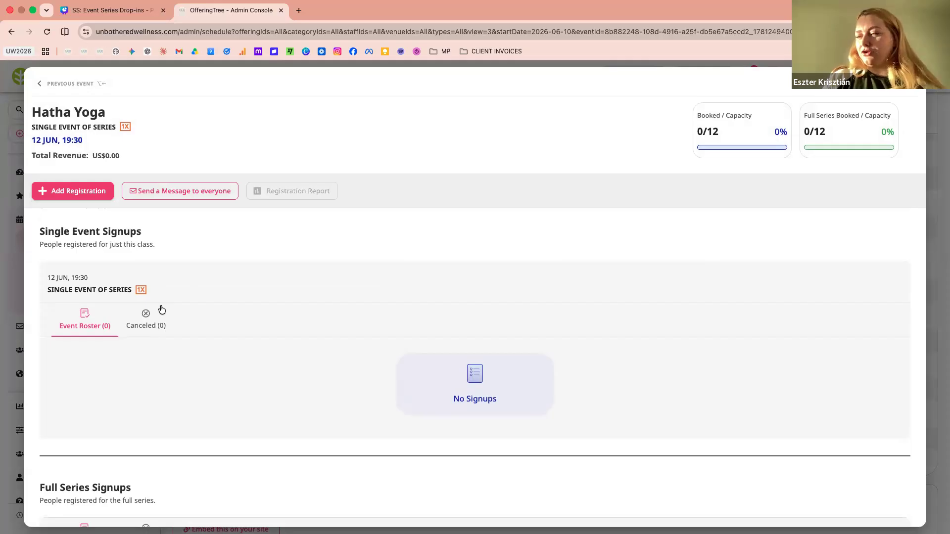
pyautogui.scroll(-3, 161, 310)
pyautogui.scroll(3, 175, 310)
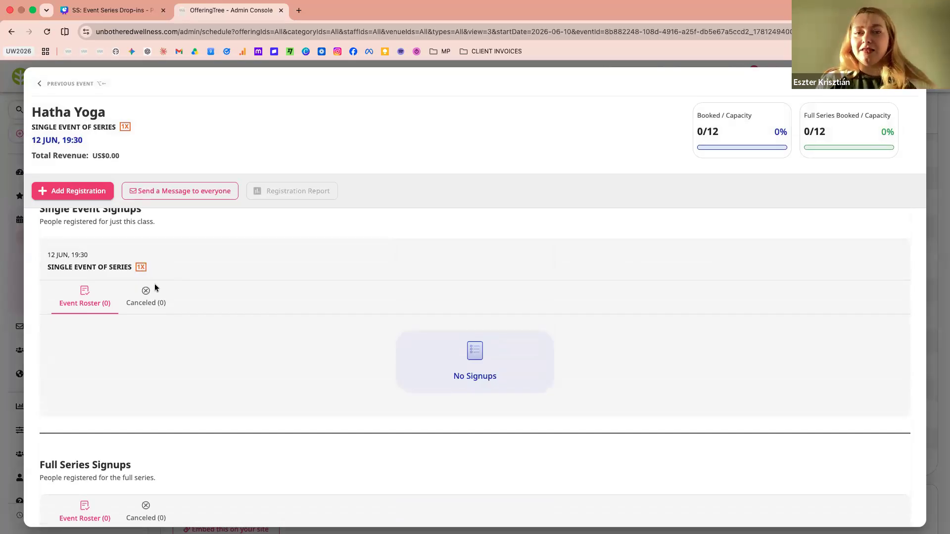
pyautogui.scroll(-2, 146, 322)
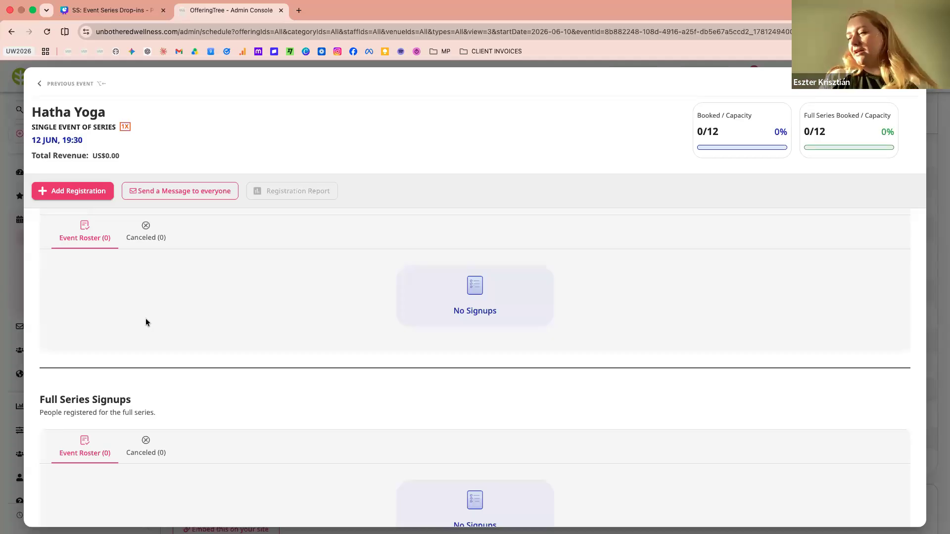
pyautogui.scroll(-1, 146, 320)
pyautogui.scroll(2, 145, 319)
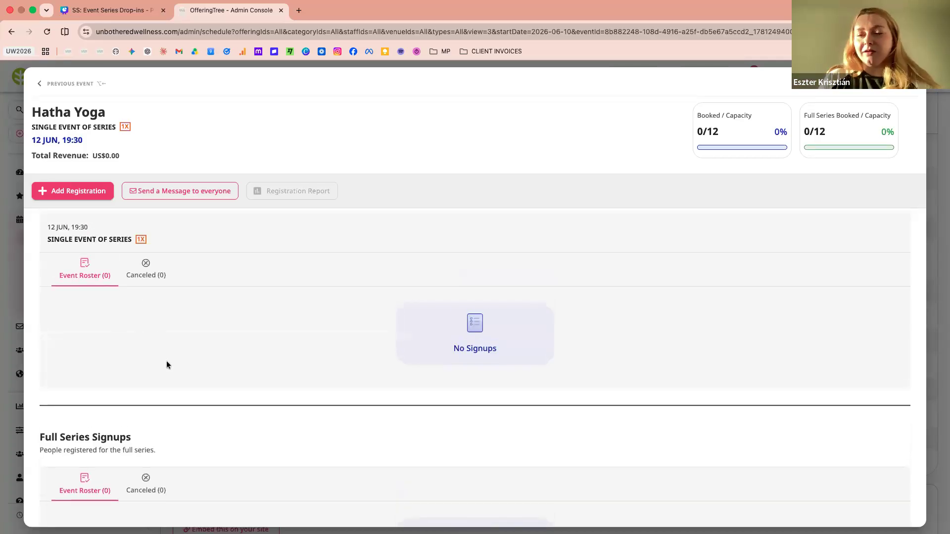
pyautogui.scroll(-1, 166, 365)
pyautogui.scroll(-1, 166, 365)
pyautogui.scroll(3, 166, 365)
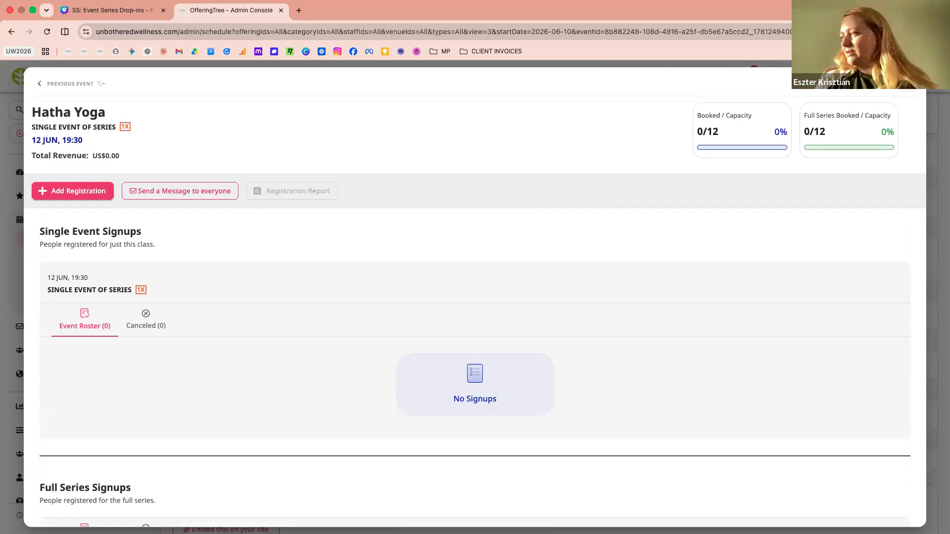
pyautogui.press('Escape')
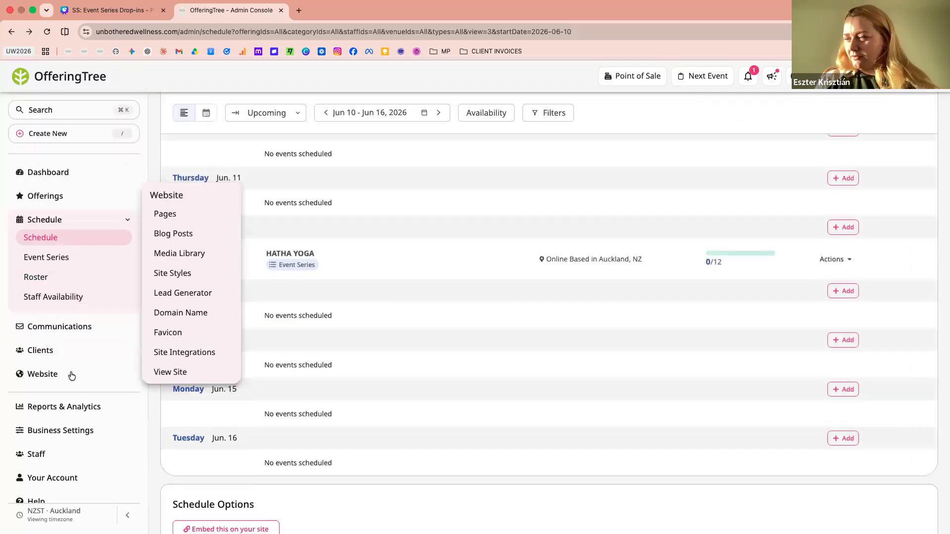
# Open the public Schedule page, listed under SERVICES, from the website's pages list
pyautogui.click(71, 376)
pyautogui.click(37, 392)
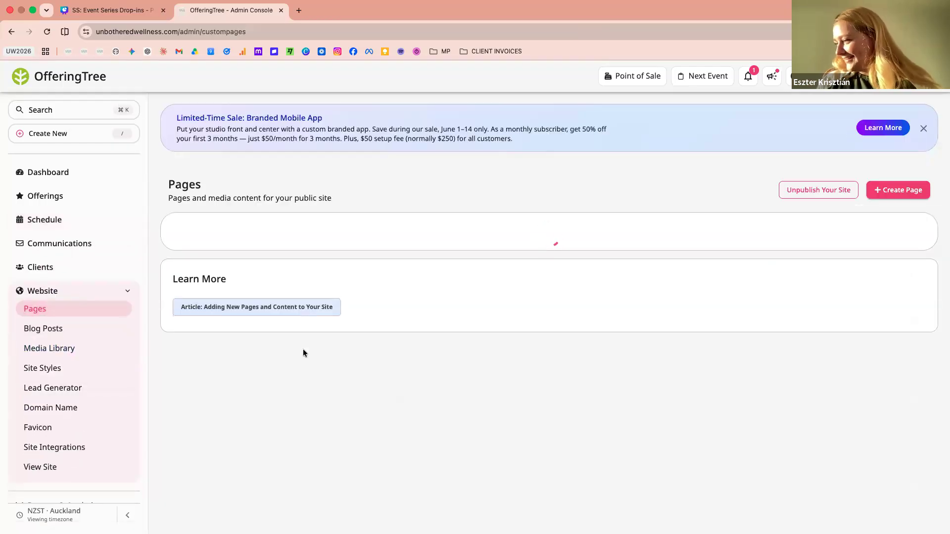
pyautogui.scroll(-10, 302, 349)
pyautogui.scroll(5, 303, 349)
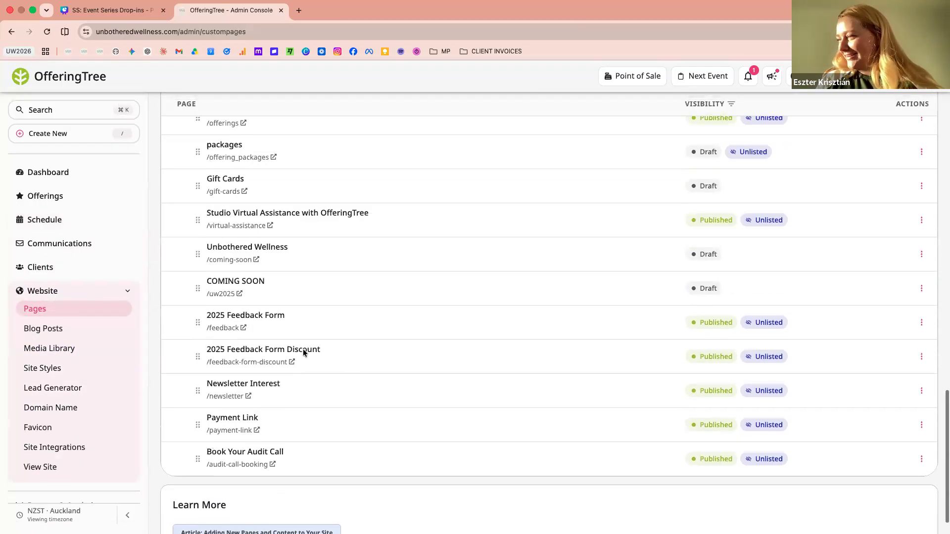
pyautogui.scroll(7, 303, 351)
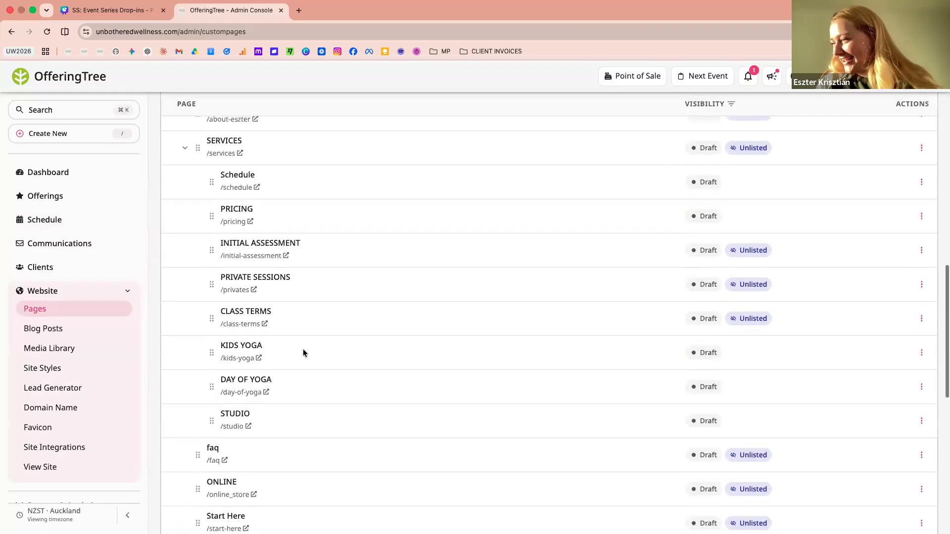
pyautogui.click(236, 203)
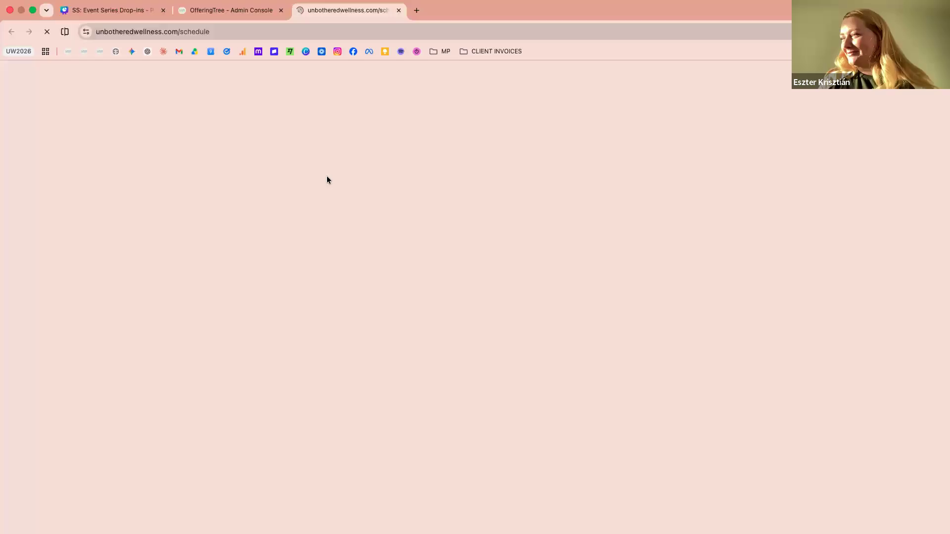
# Show the events for Friday, 12 June in the timetable on the public Schedule page
pyautogui.scroll(-2, 274, 226)
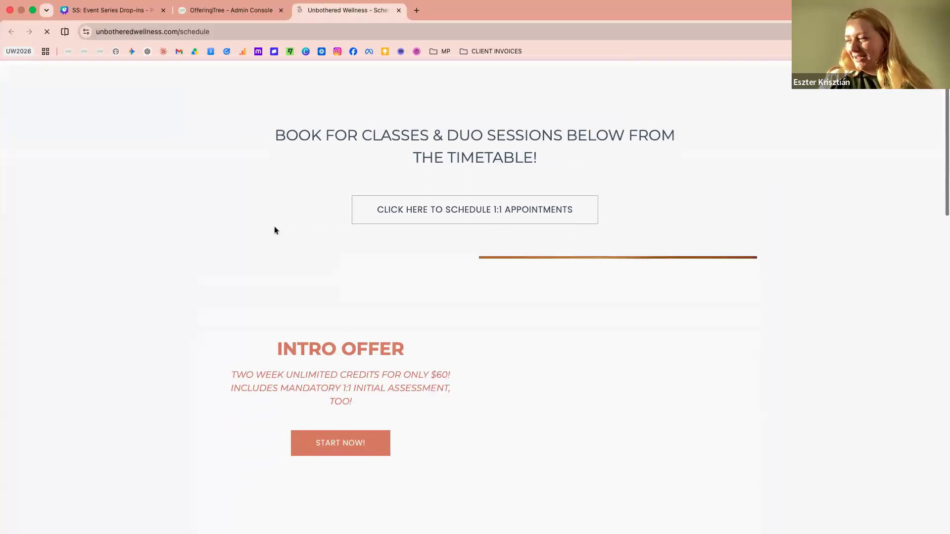
pyautogui.scroll(-7, 269, 234)
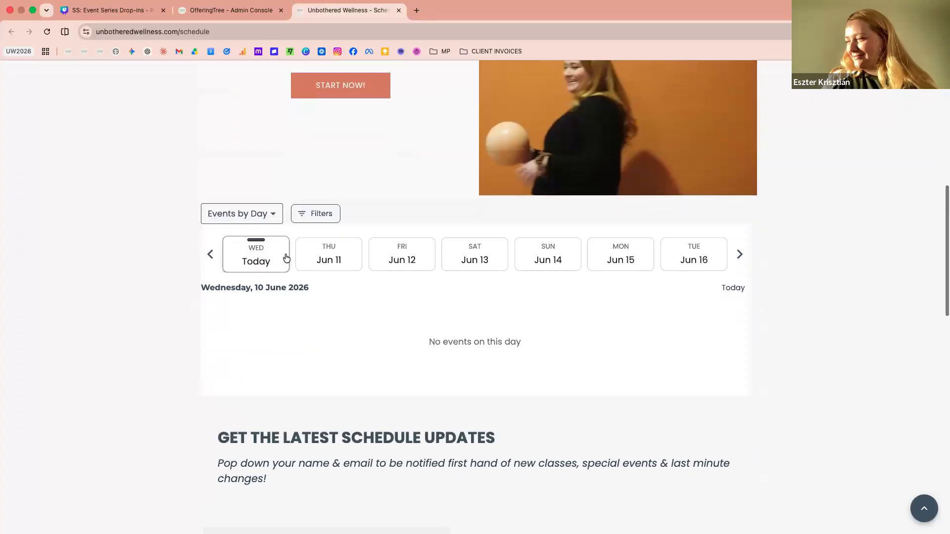
pyautogui.click(403, 254)
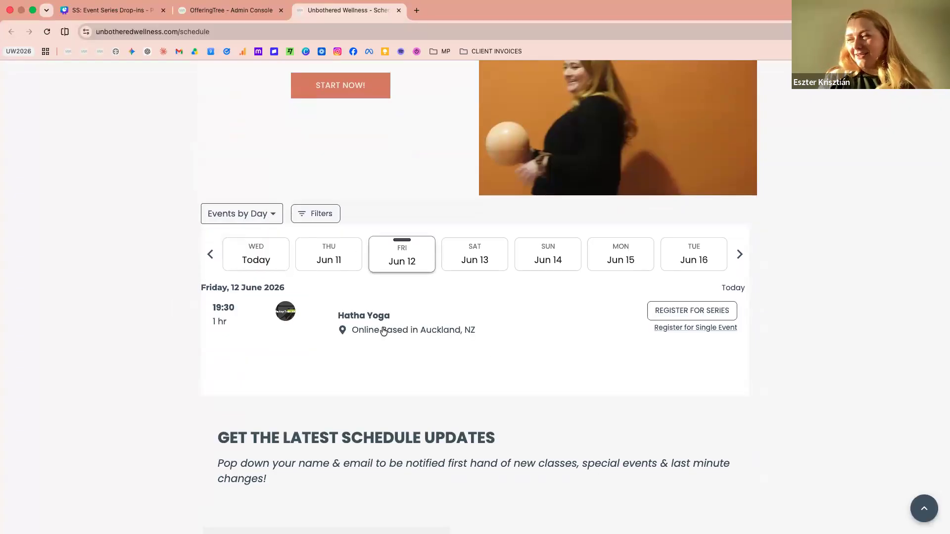
pyautogui.scroll(-1, 395, 359)
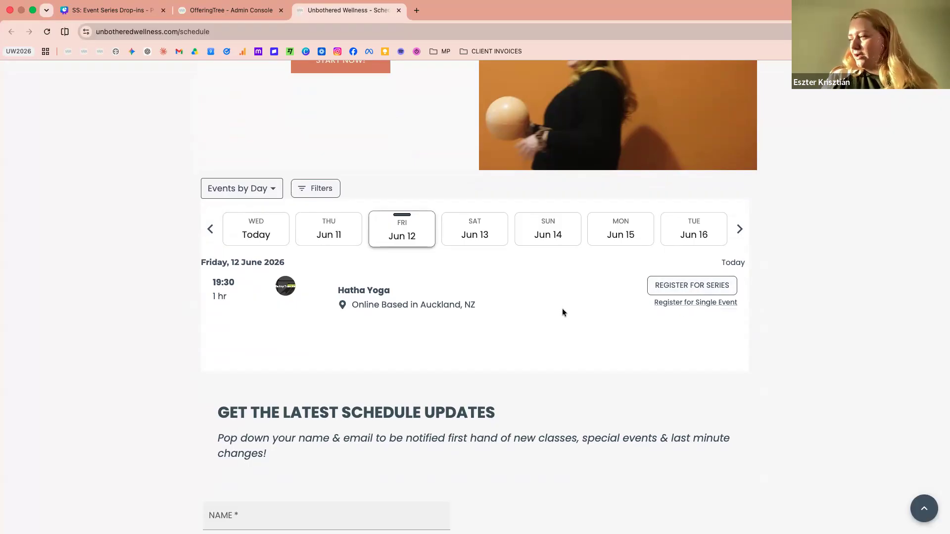
# Review the single event and full series registration forms for the 12 June Hatha Yoga class, closing each without registering
pyautogui.click(676, 302)
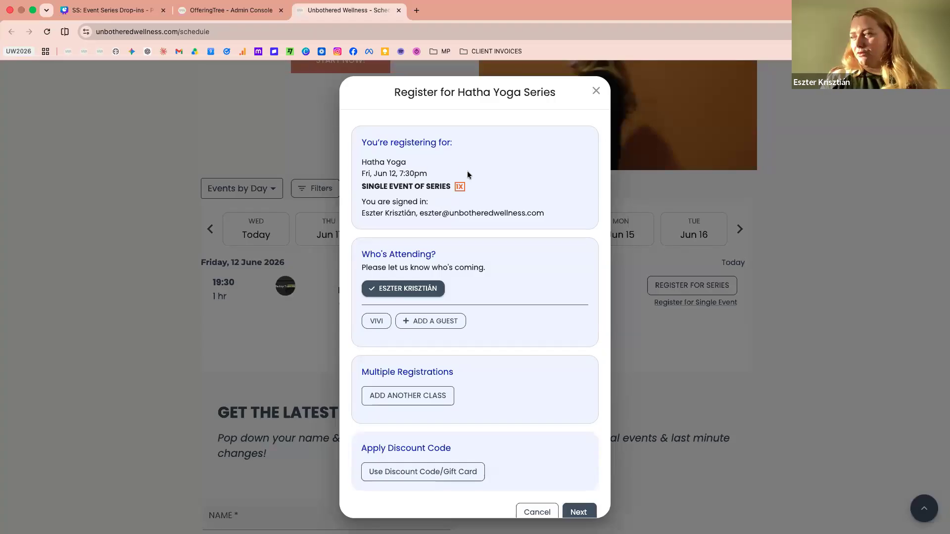
pyautogui.scroll(-1, 575, 131)
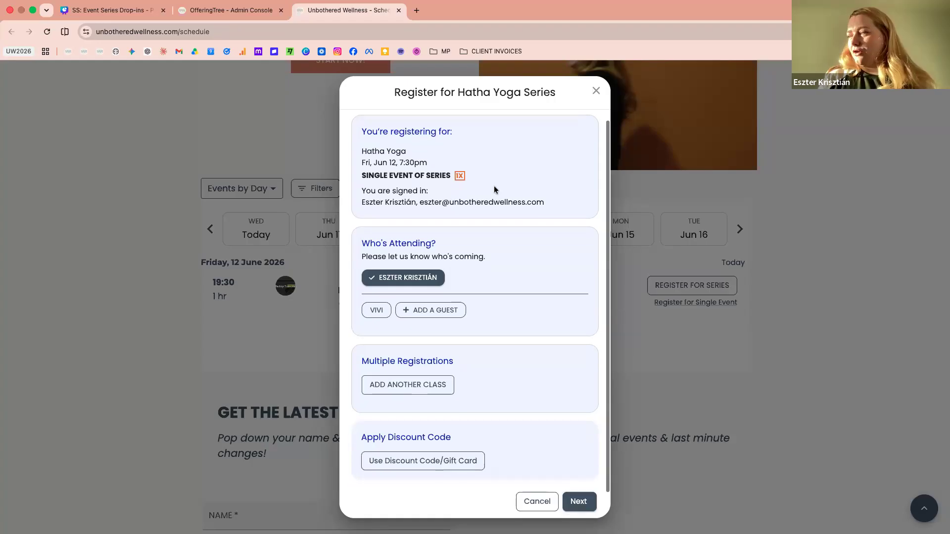
pyautogui.click(596, 90)
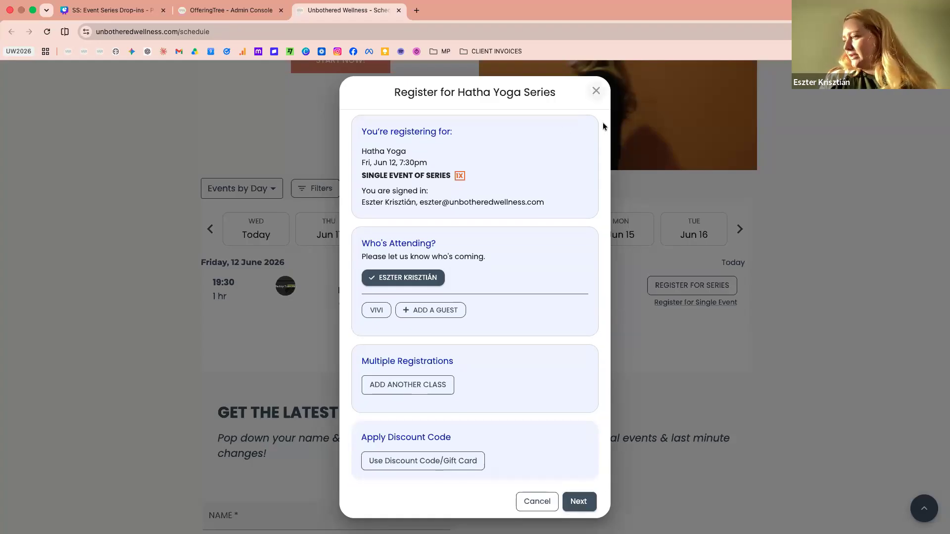
pyautogui.click(665, 286)
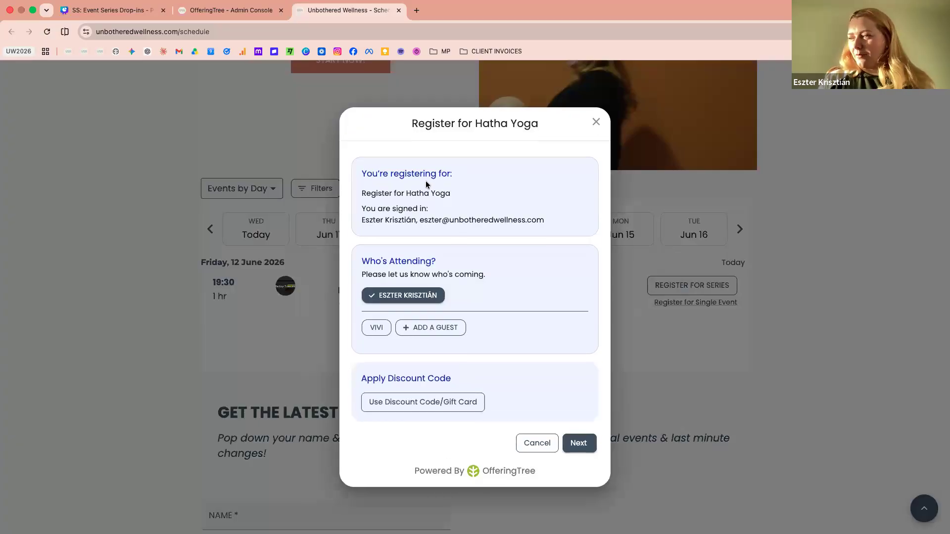
pyautogui.click(595, 123)
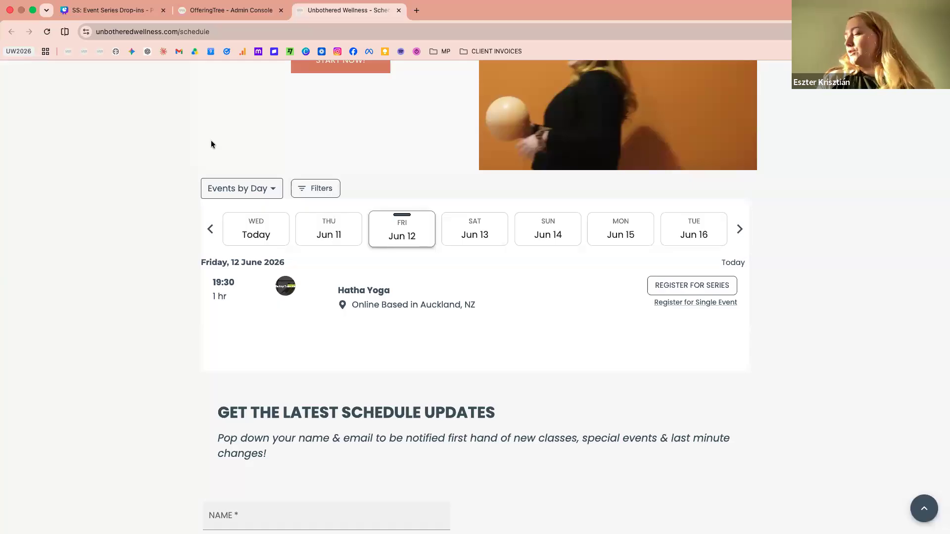
pyautogui.scroll(2, 271, 142)
pyautogui.scroll(-1, 271, 143)
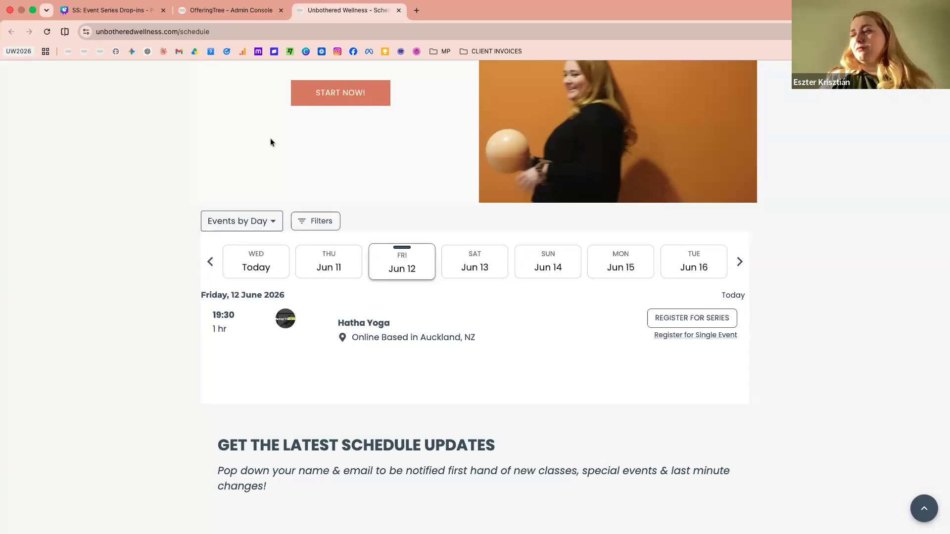
pyautogui.scroll(3, 270, 142)
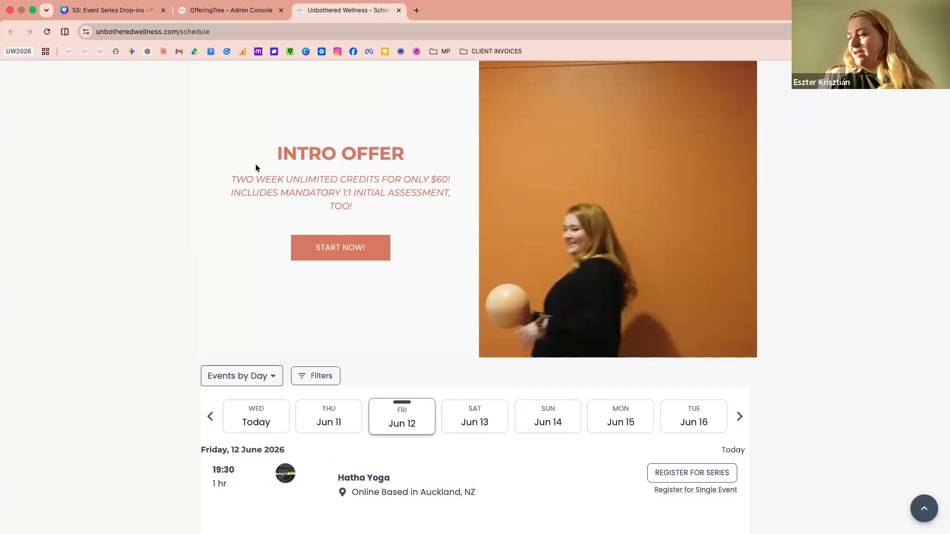
pyautogui.scroll(-2, 132, 304)
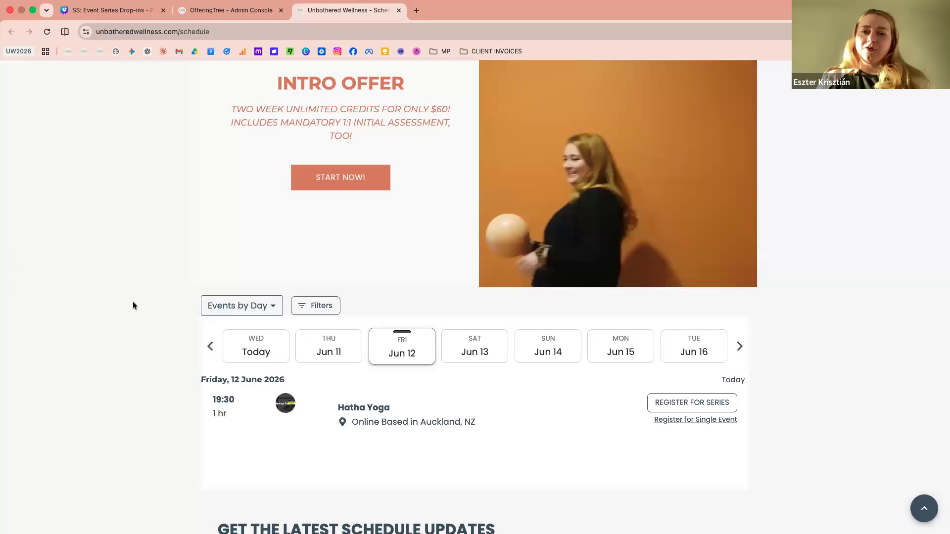
pyautogui.scroll(-1, 133, 302)
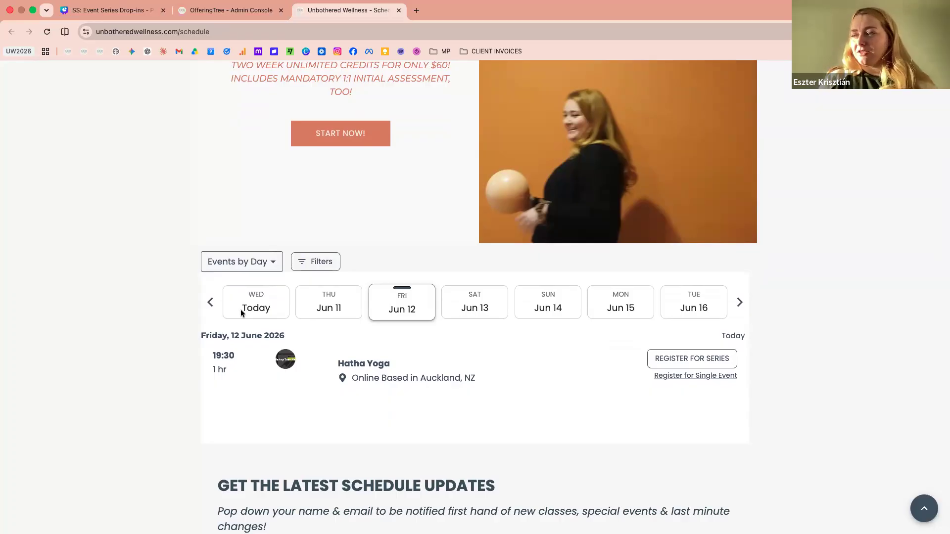
pyautogui.scroll(-1, 155, 320)
pyautogui.scroll(1, 154, 318)
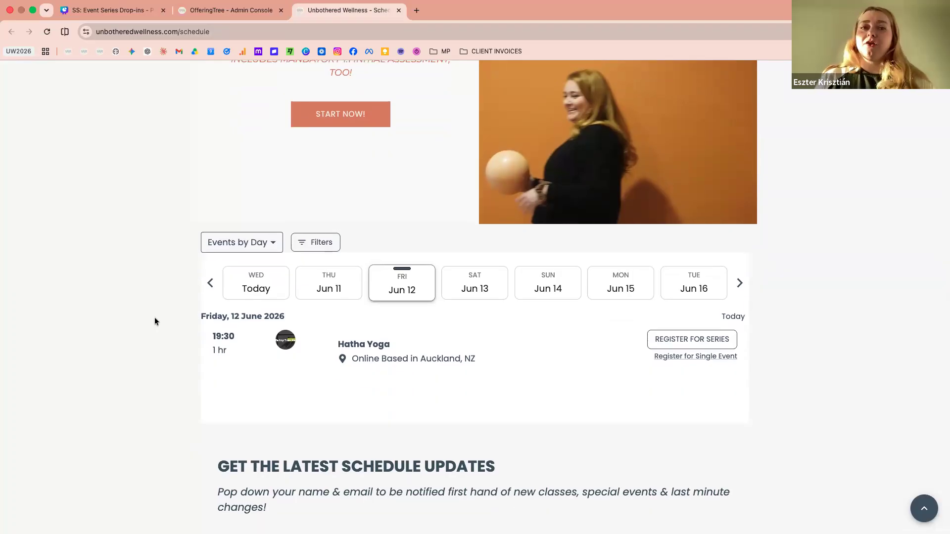